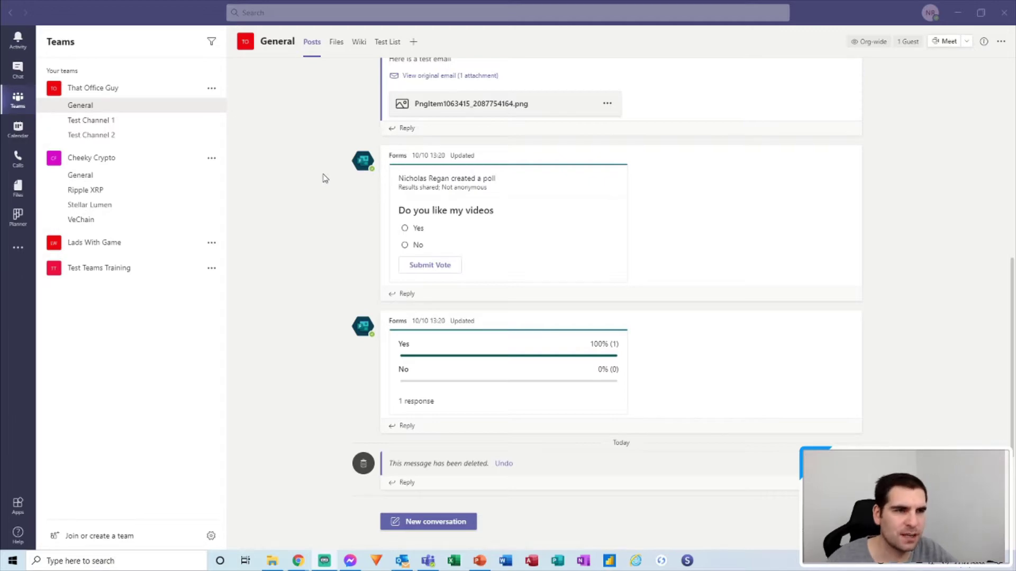
{"action": "scroll", "coordinate": [303, 216], "scroll_direction": "up", "scroll_amount": 10}
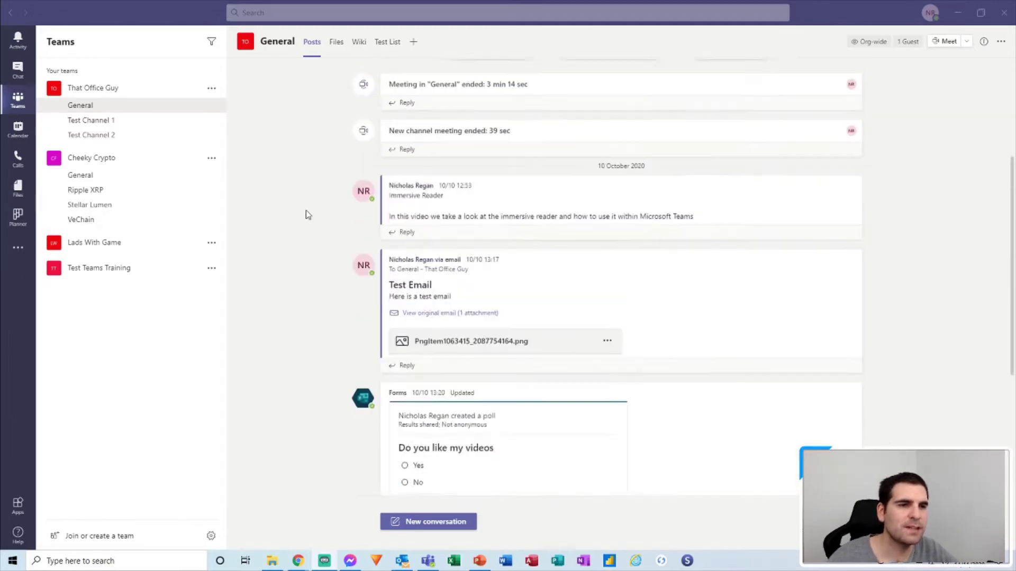
{"action": "scroll", "coordinate": [305, 216], "scroll_direction": "down", "scroll_amount": 10}
{"action": "scroll", "coordinate": [306, 211], "scroll_direction": "up", "scroll_amount": 10}
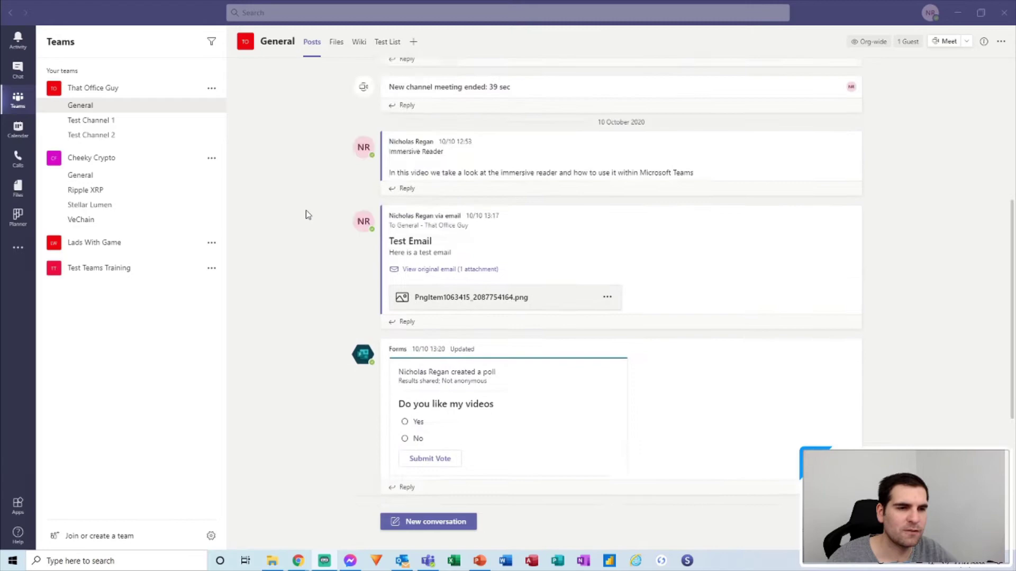
{"action": "scroll", "coordinate": [306, 211], "scroll_direction": "down", "scroll_amount": 10}
{"action": "scroll", "coordinate": [306, 211], "scroll_direction": "up", "scroll_amount": 10}
{"action": "scroll", "coordinate": [305, 210], "scroll_direction": "down", "scroll_amount": 10}
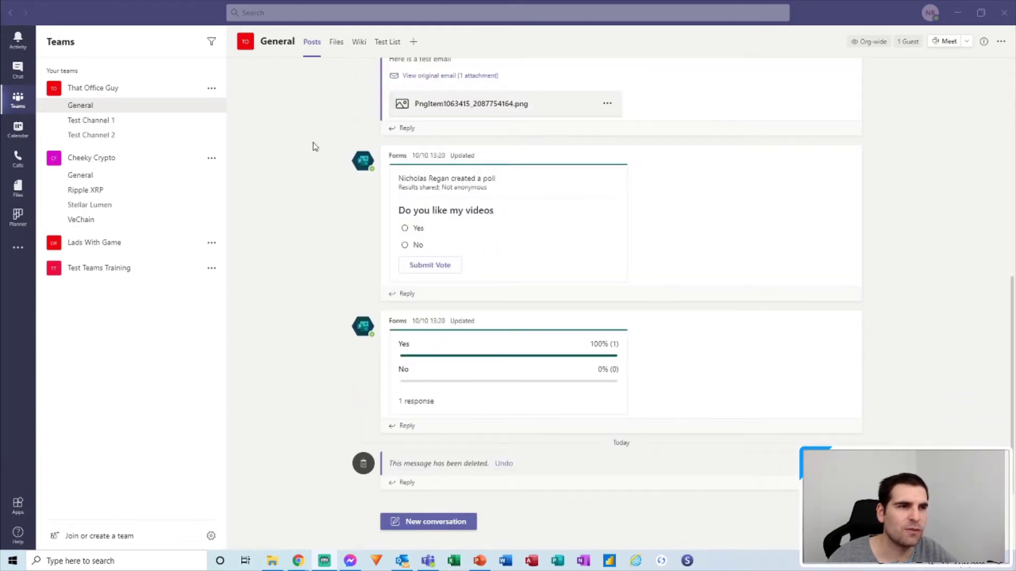
{"action": "scroll", "coordinate": [336, 237], "scroll_direction": "up", "scroll_amount": 1}
{"action": "scroll", "coordinate": [331, 226], "scroll_direction": "down", "scroll_amount": 1}
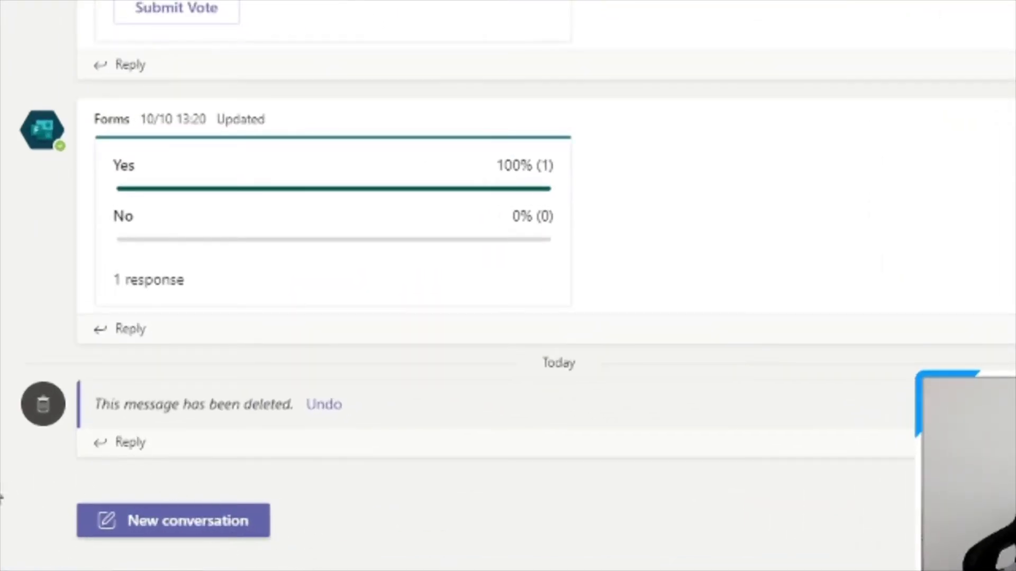
Start a new formatted post in the General channel and change its type to Announcement
{"action": "left_click", "coordinate": [125, 527]}
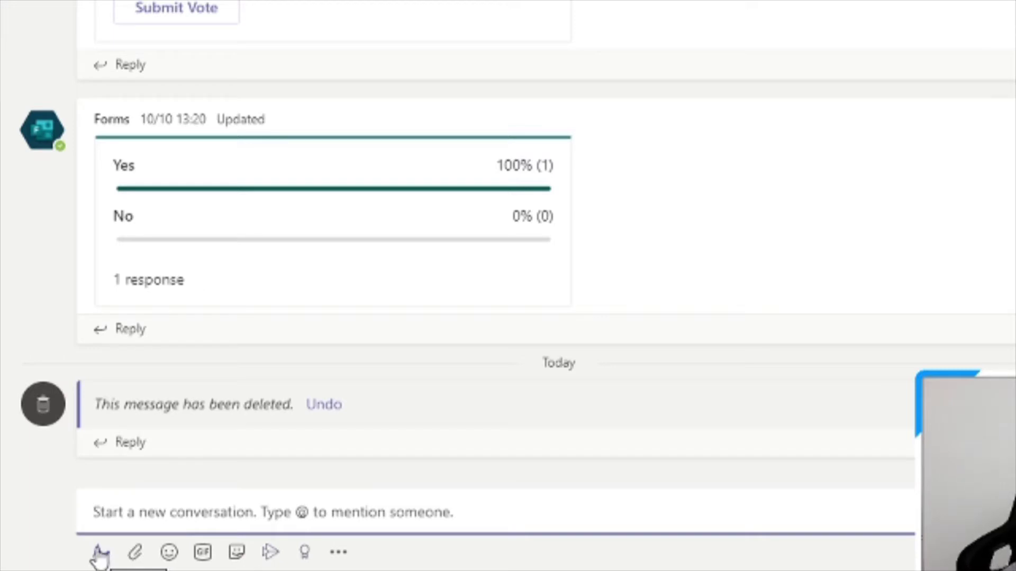
{"action": "left_click", "coordinate": [100, 556]}
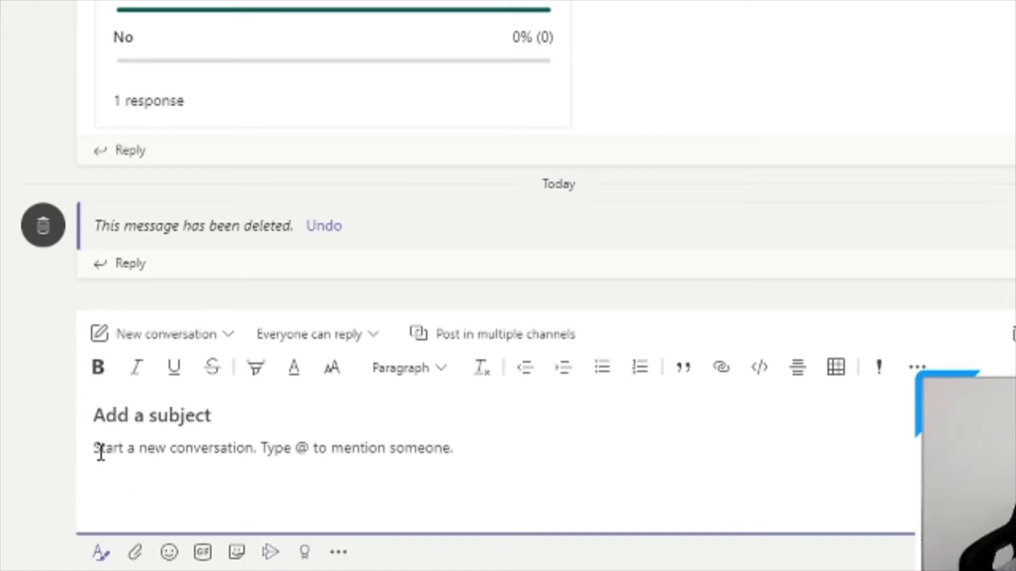
{"action": "left_click", "coordinate": [145, 415]}
{"action": "left_click", "coordinate": [155, 459]}
{"action": "left_click", "coordinate": [228, 336]}
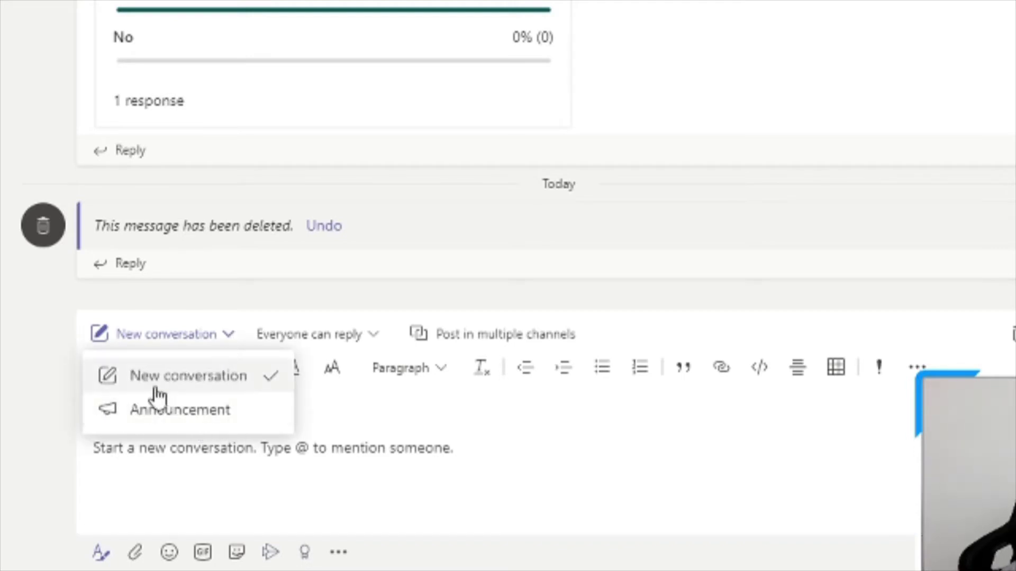
{"action": "left_click", "coordinate": [200, 418]}
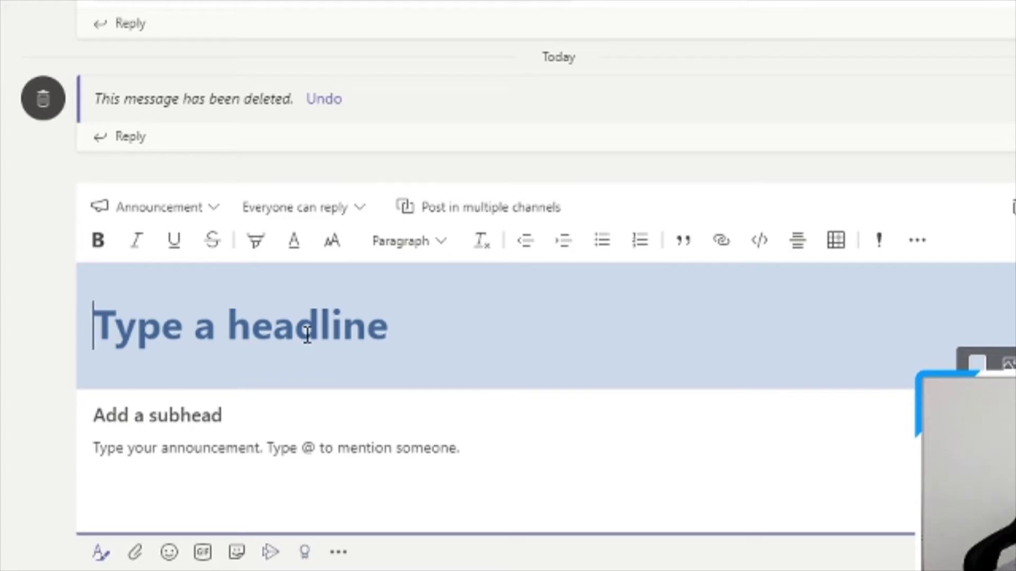
Enter the announcement headline "Here is a test" and give it an orange-red background colour
{"action": "type", "text": "He"}
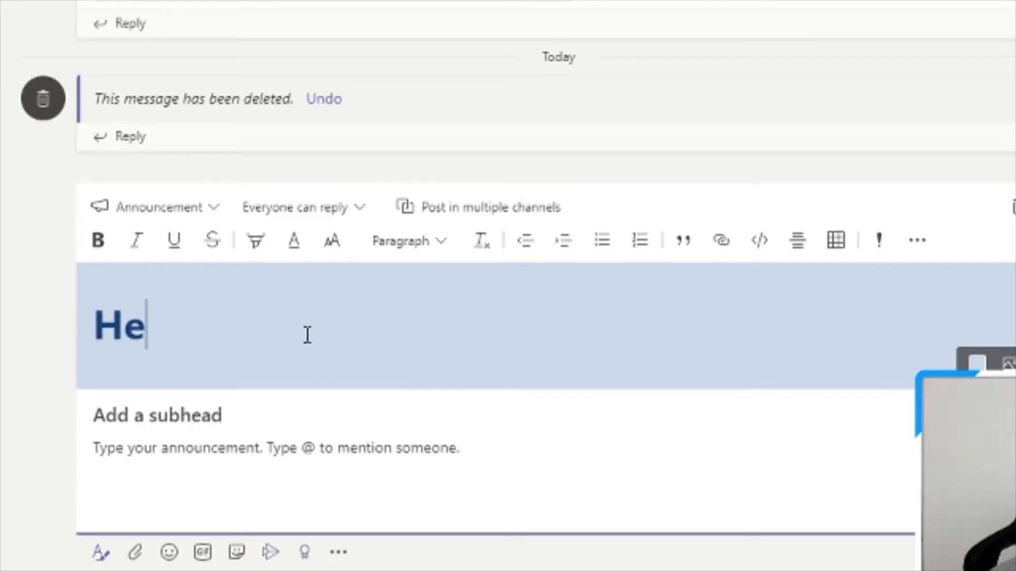
{"action": "type", "text": "re is a test"}
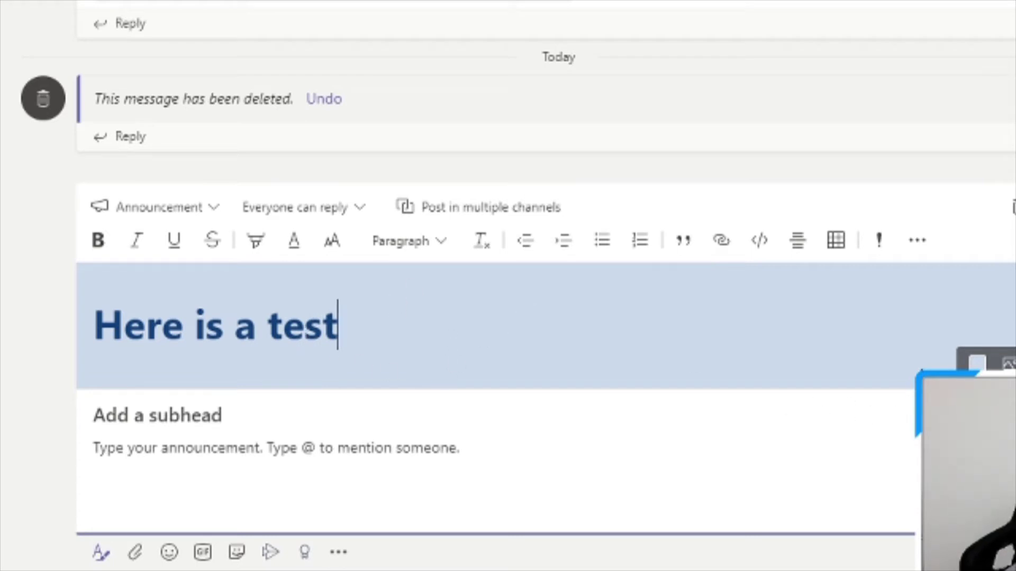
{"action": "left_click", "coordinate": [977, 364]}
{"action": "left_click", "coordinate": [932, 443]}
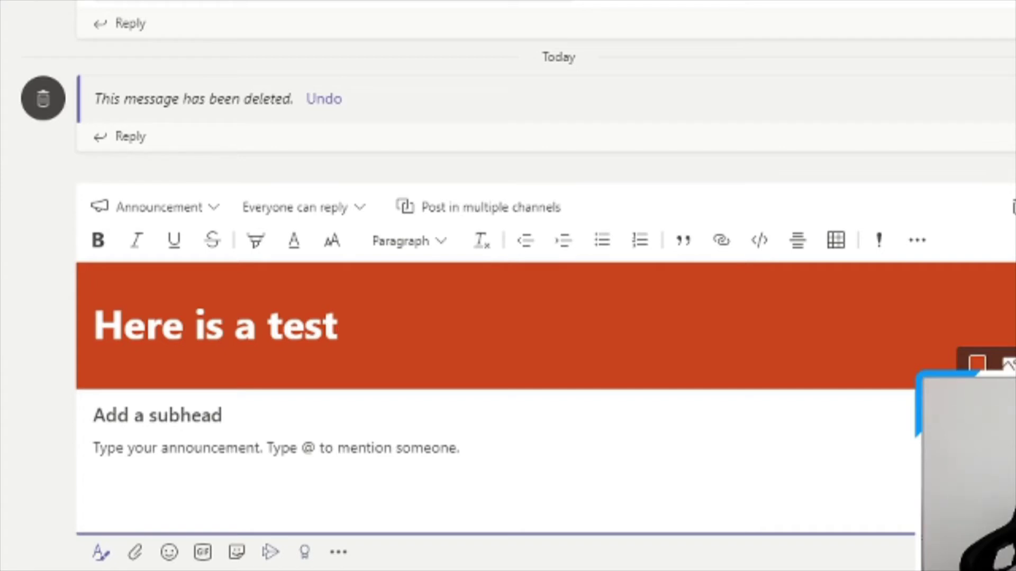
Switch the headline background between the YouTube subscribe banner image and the orange-red colour
{"action": "left_click", "coordinate": [977, 363]}
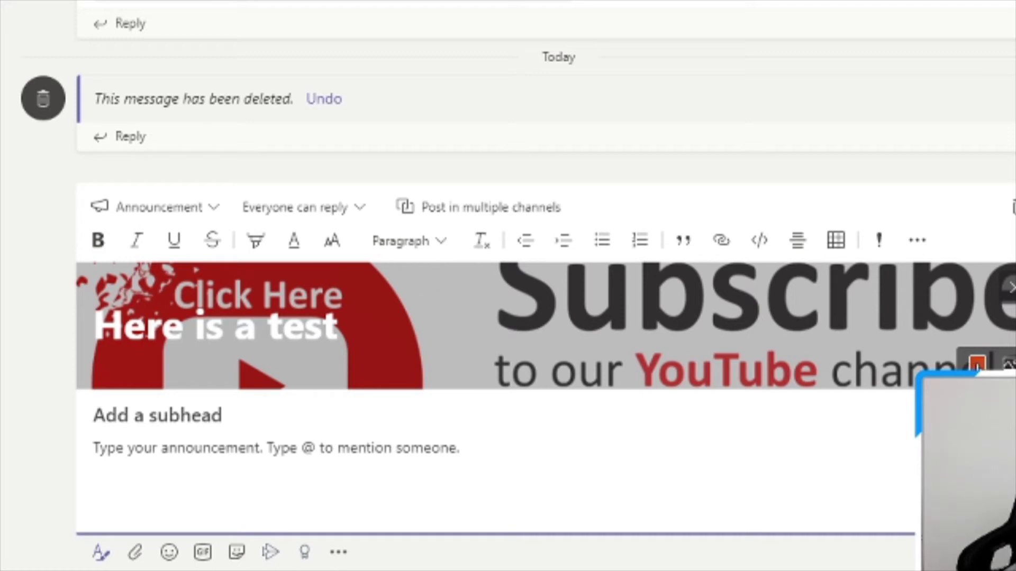
{"action": "left_click", "coordinate": [1009, 290]}
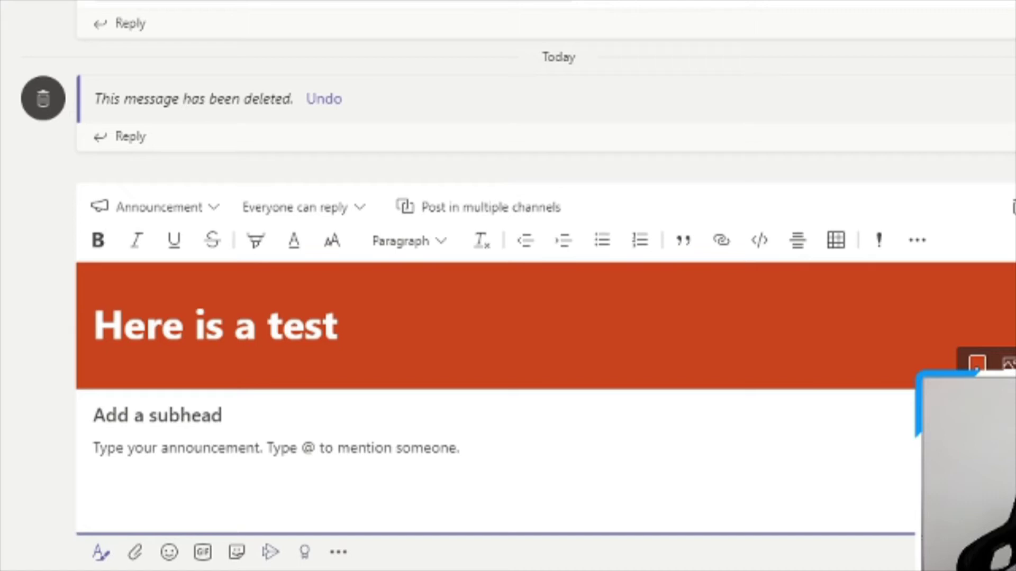
{"action": "left_click", "coordinate": [977, 363]}
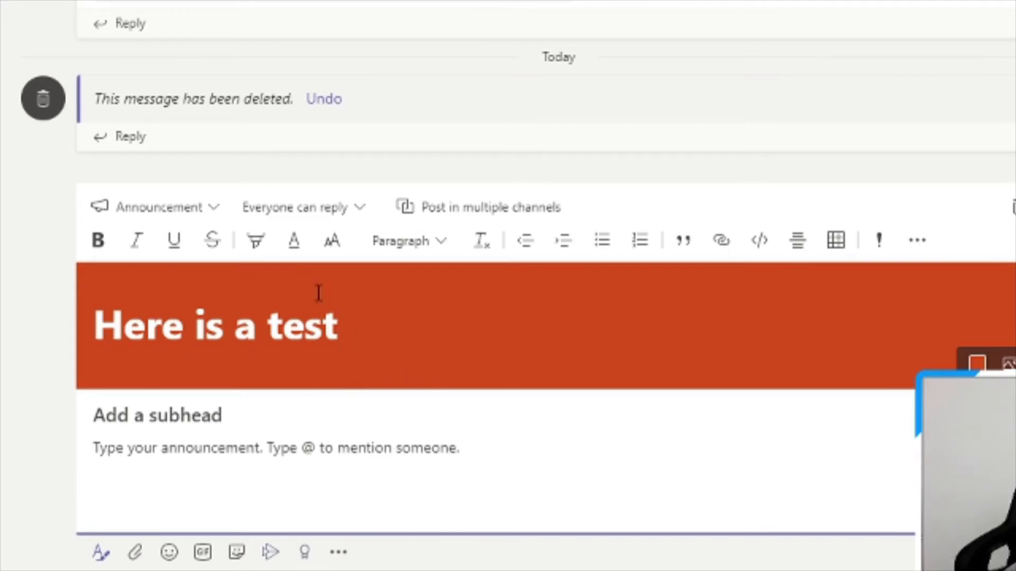
Add the subhead "Sub heading test line" and the announcement text "Some text here"
{"action": "left_click", "coordinate": [209, 414]}
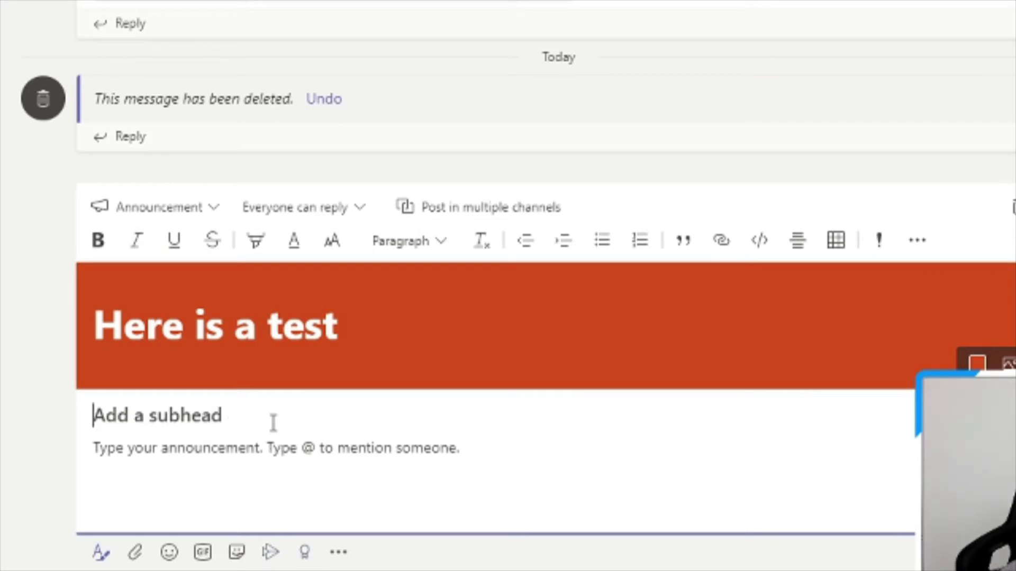
{"action": "type", "text": "Sub"}
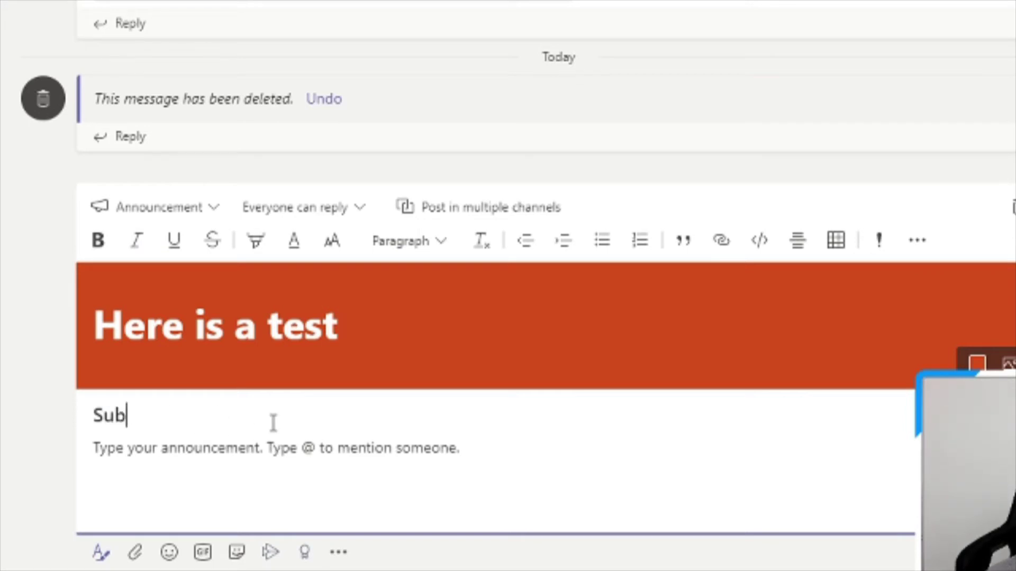
{"action": "type", "text": " heading t"}
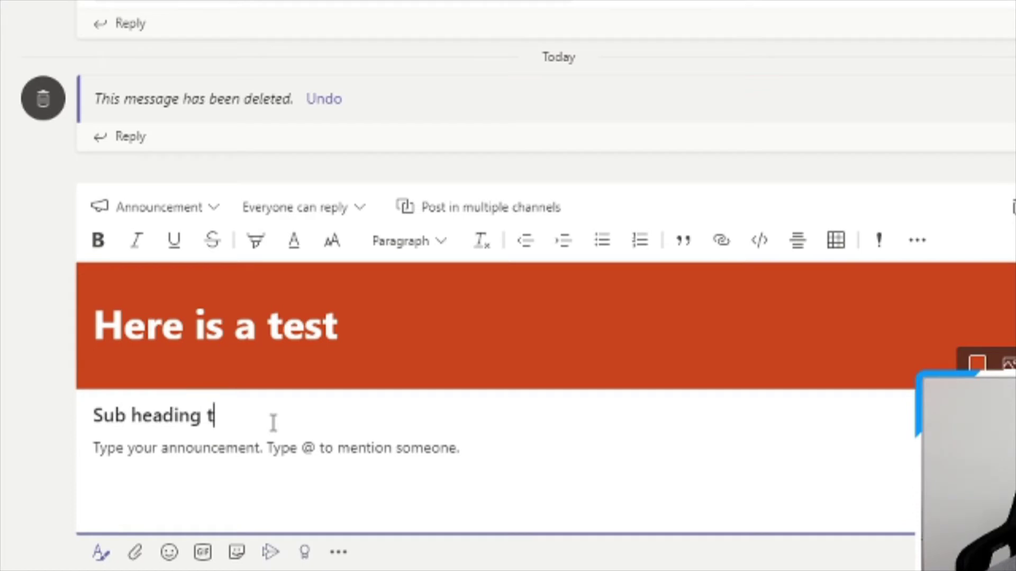
{"action": "type", "text": "est line"}
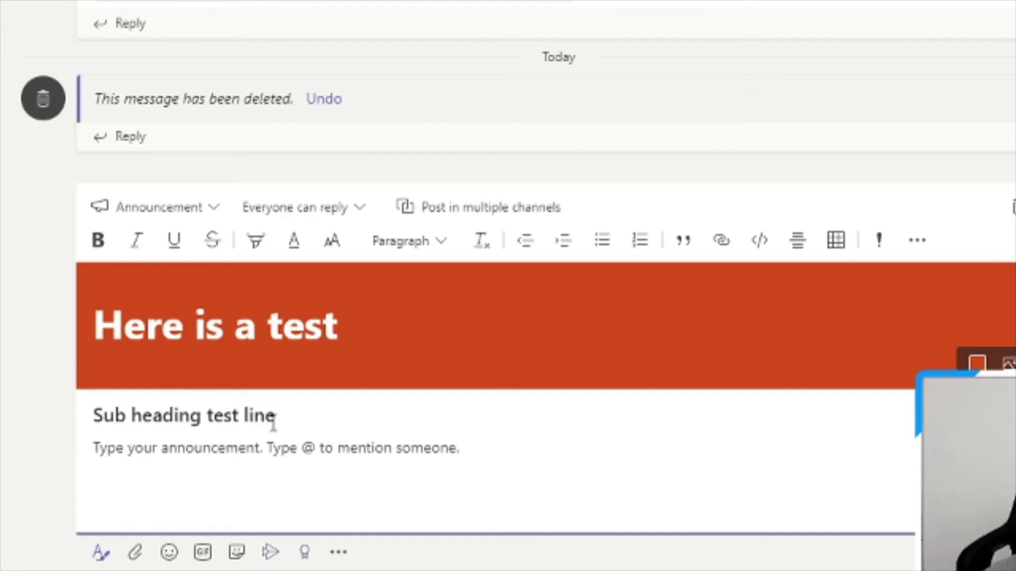
{"action": "left_click", "coordinate": [251, 456]}
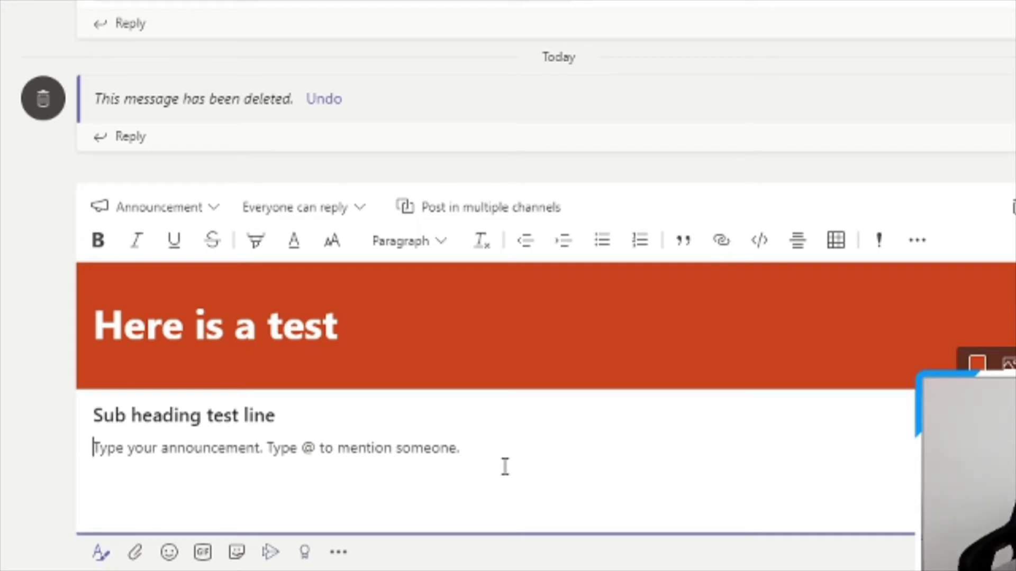
{"action": "type", "text": "Som"}
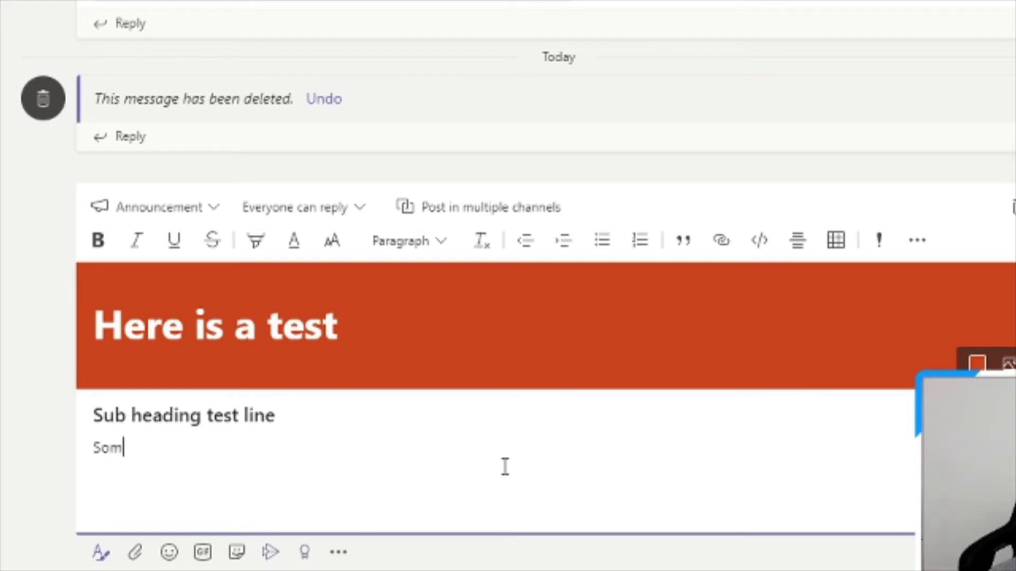
{"action": "type", "text": "e text here"}
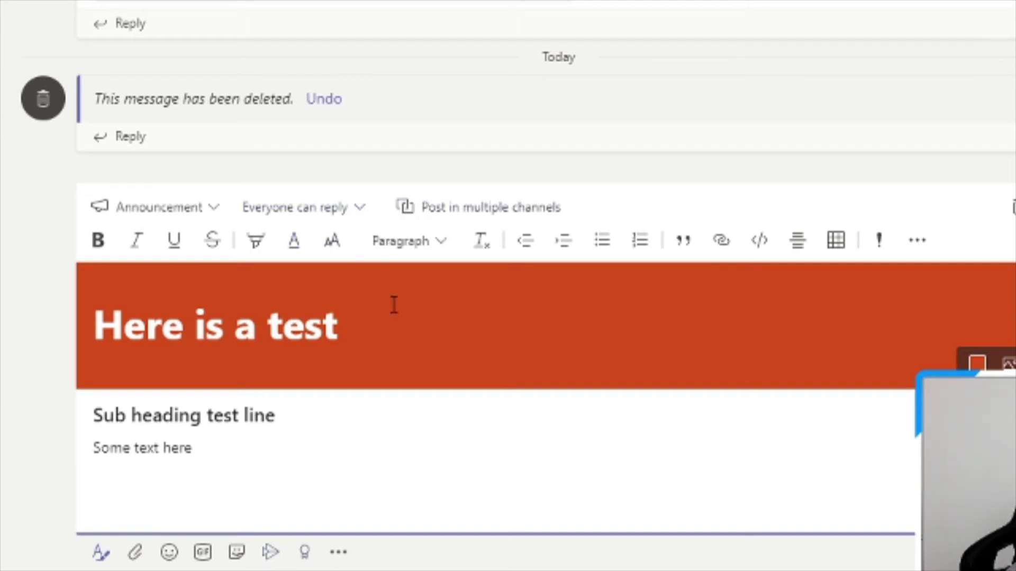
Try limiting replies with "You and moderators can reply" and set the announcement back to "Everyone can reply"
{"action": "left_click", "coordinate": [358, 210]}
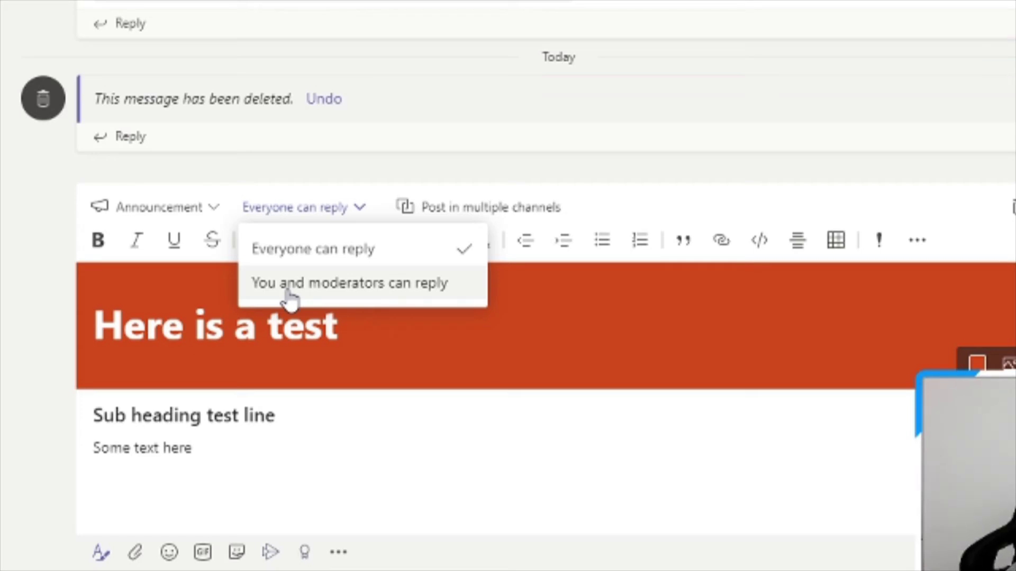
{"action": "left_click", "coordinate": [374, 285]}
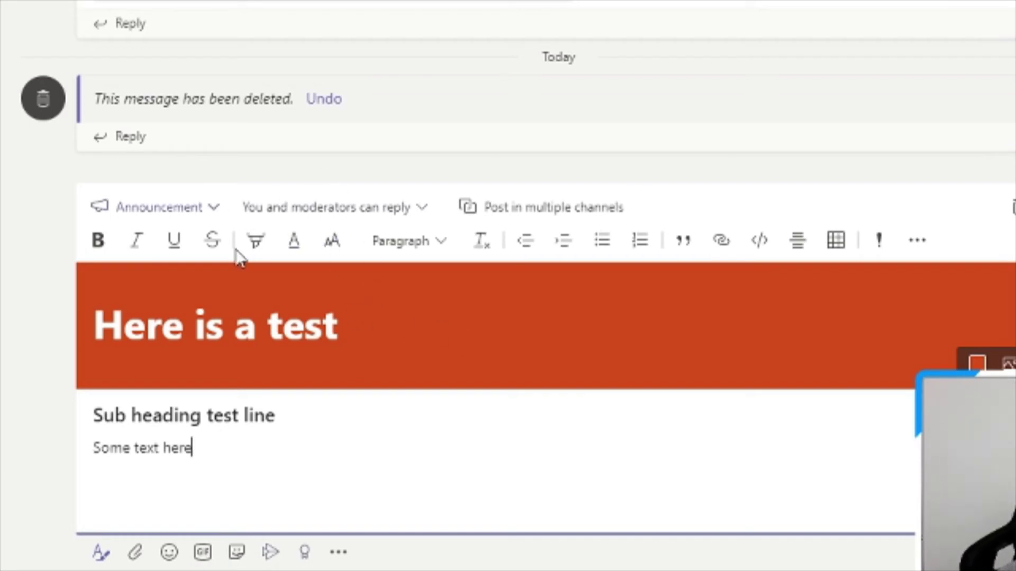
{"action": "left_click", "coordinate": [423, 211]}
{"action": "left_click", "coordinate": [286, 252]}
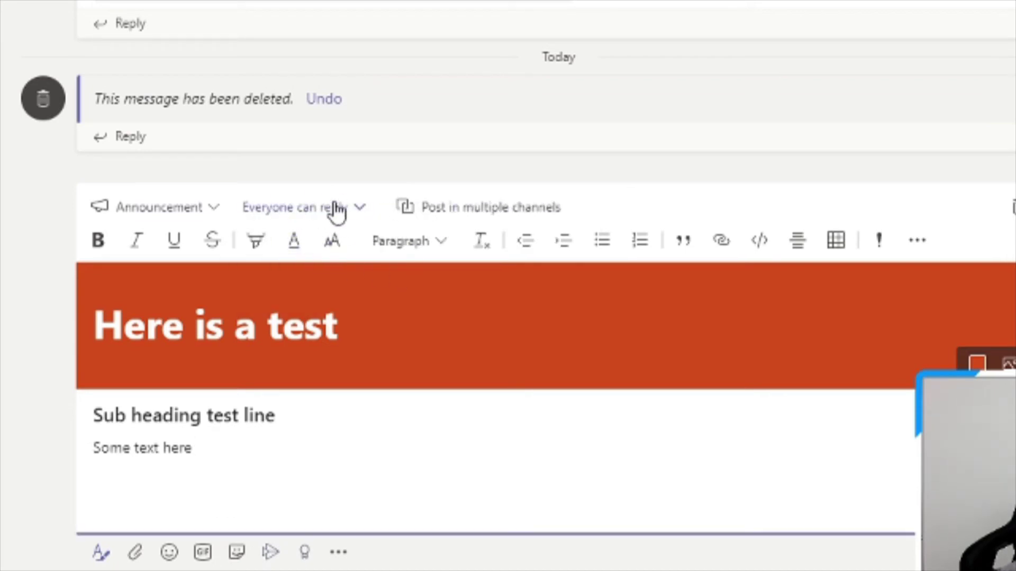
{"action": "left_click", "coordinate": [356, 210]}
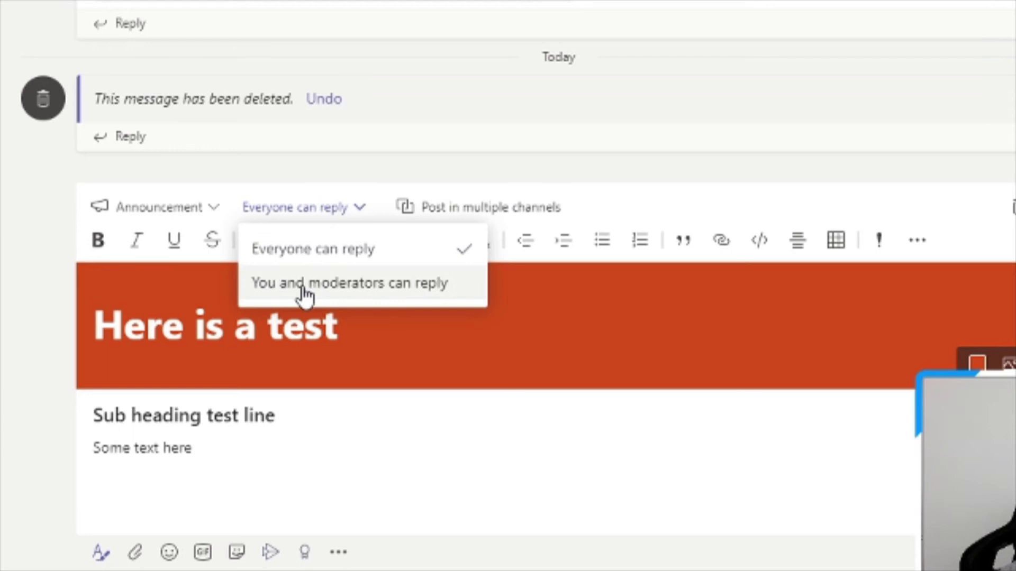
{"action": "left_click", "coordinate": [392, 247]}
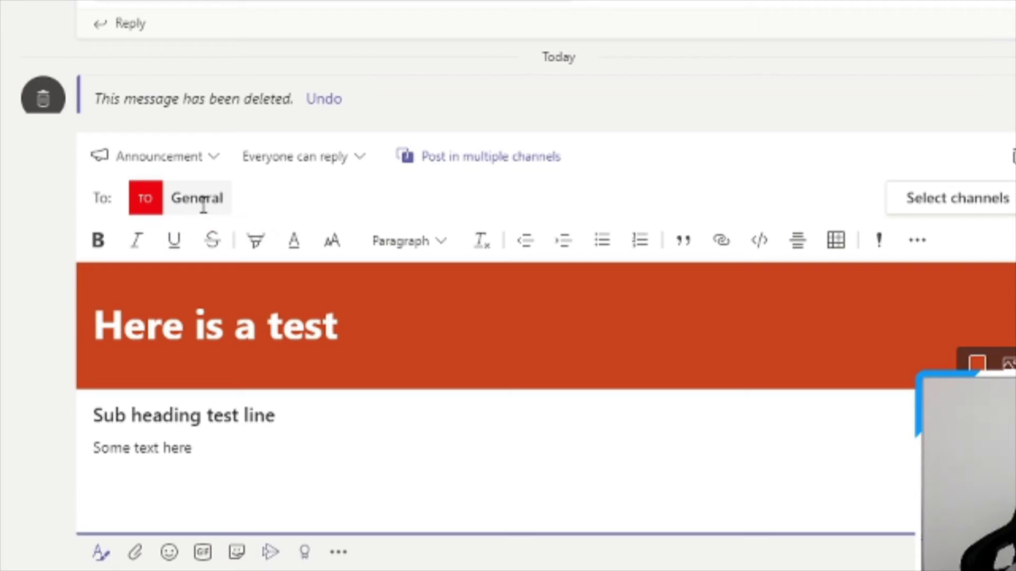
Open the channel selection for posting in multiple channels and expand the Cheeky Crypto, Lads With Game and Test Teams Training teams
{"action": "left_click", "coordinate": [952, 206]}
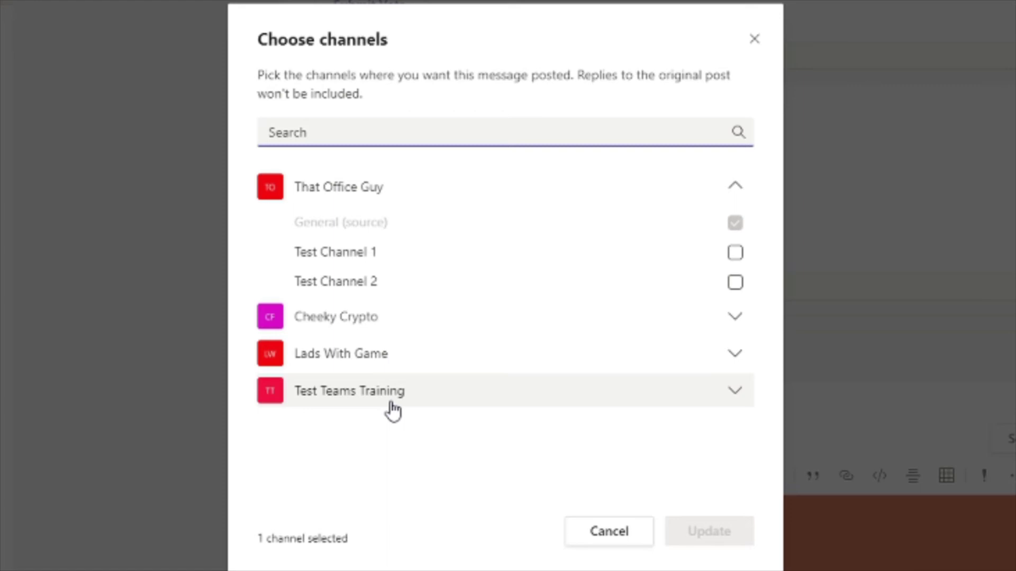
{"action": "left_click", "coordinate": [734, 320]}
{"action": "left_click", "coordinate": [742, 475]}
{"action": "scroll", "coordinate": [633, 376], "scroll_direction": "down", "scroll_amount": 2}
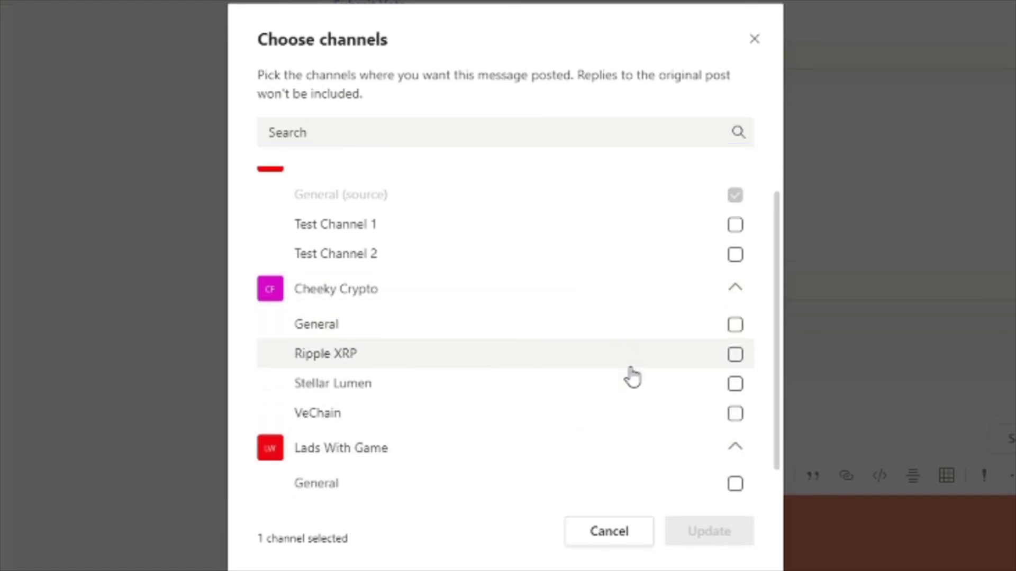
{"action": "left_click", "coordinate": [735, 480]}
{"action": "scroll", "coordinate": [637, 356], "scroll_direction": "down", "scroll_amount": 3}
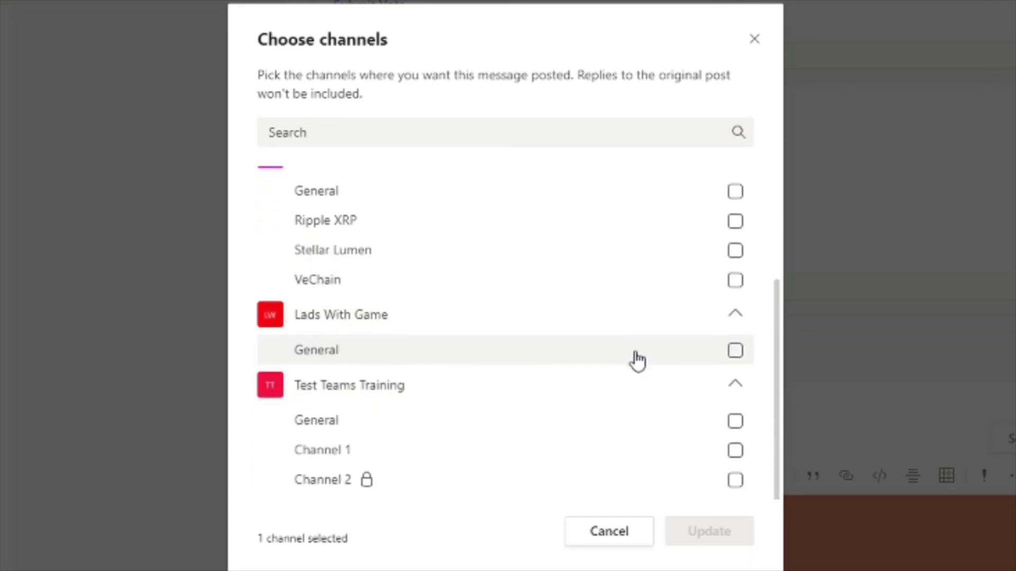
{"action": "scroll", "coordinate": [624, 370], "scroll_direction": "up", "scroll_amount": 5}
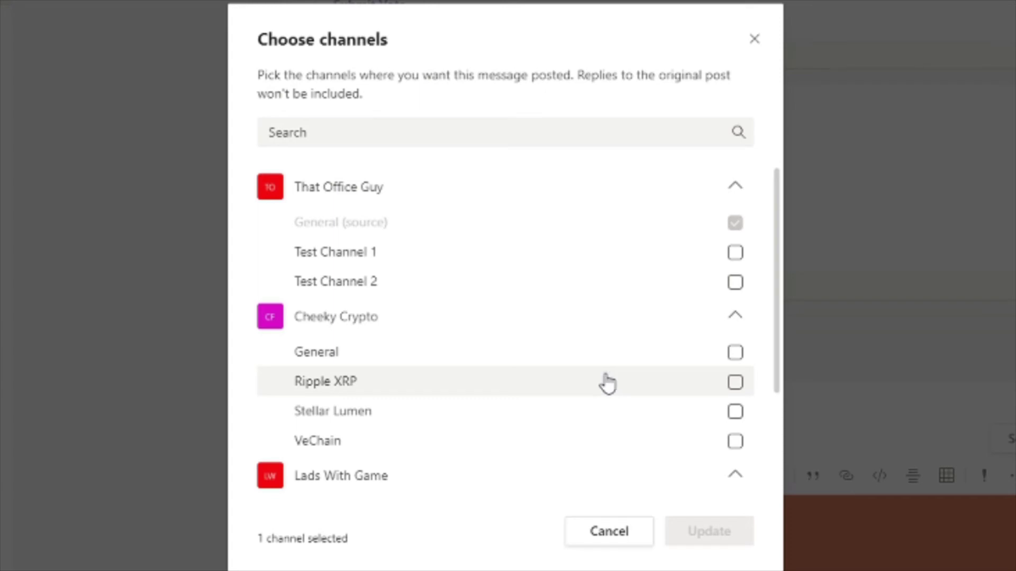
Select Test Channel 1 and Test Channel 2 of That Office Guy and all four Cheeky Crypto channels for the post
{"action": "left_click", "coordinate": [735, 255]}
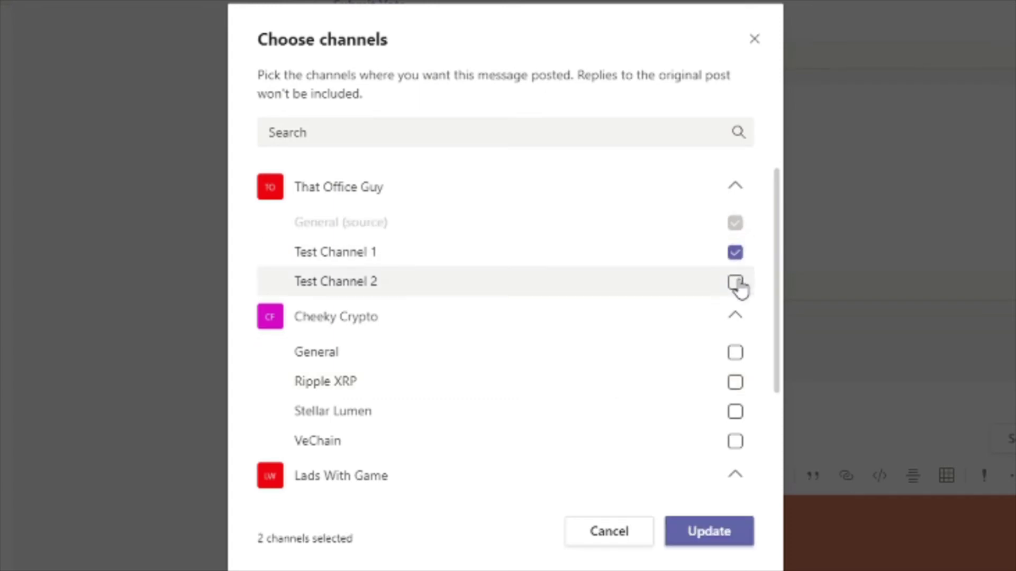
{"action": "left_click", "coordinate": [739, 282]}
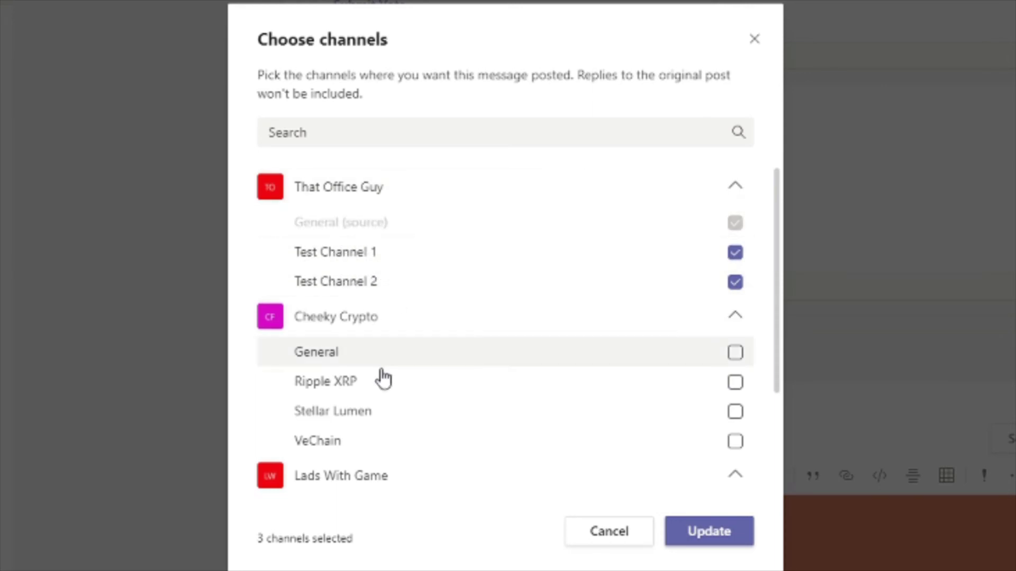
{"action": "left_click", "coordinate": [733, 355]}
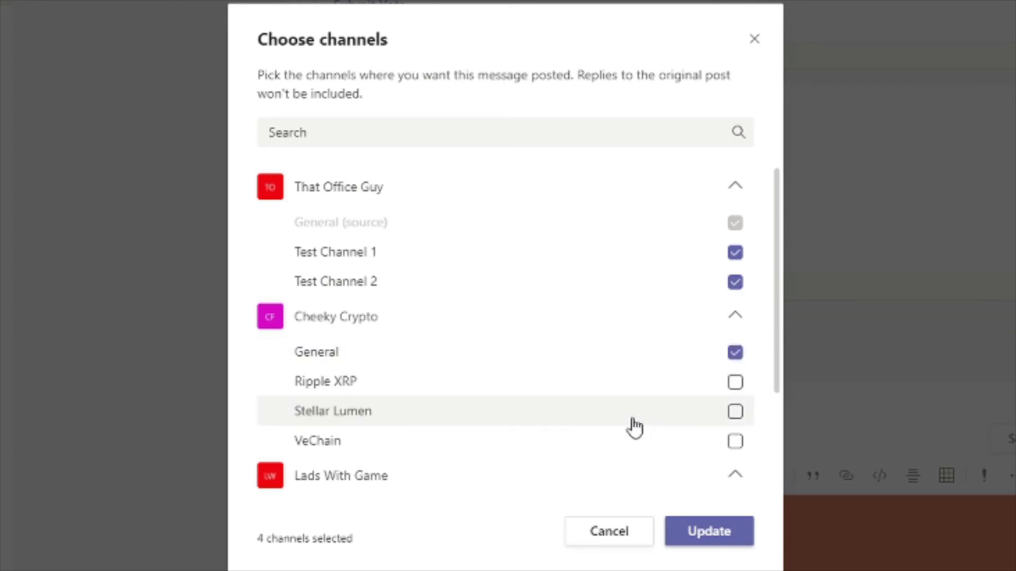
{"action": "scroll", "coordinate": [635, 423], "scroll_direction": "down", "scroll_amount": 3}
{"action": "left_click", "coordinate": [736, 225]}
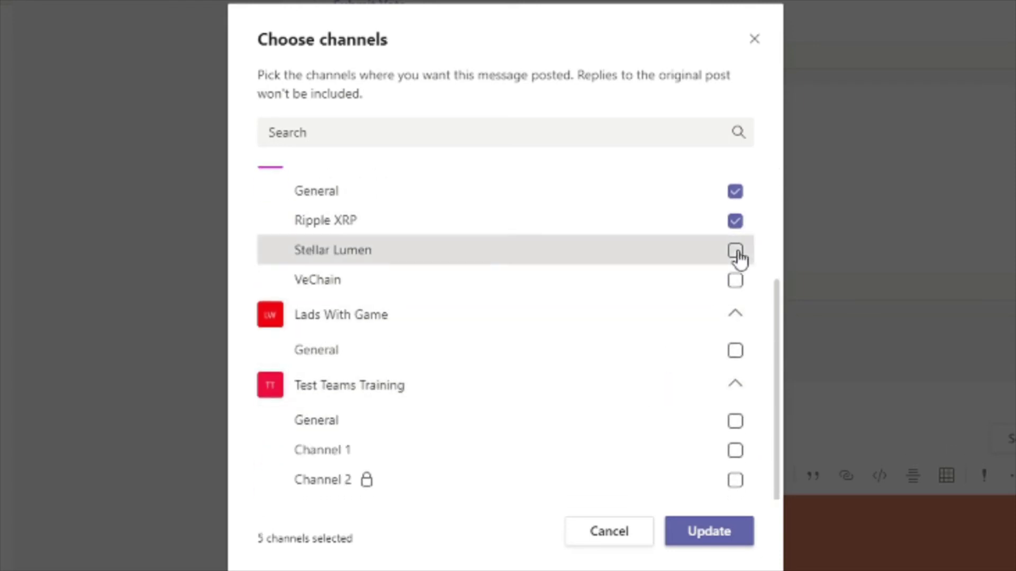
{"action": "left_click", "coordinate": [736, 250]}
{"action": "left_click", "coordinate": [735, 280]}
Add the Lads With Game General channel and all three Test Teams Training channels, and apply the channel selection
{"action": "left_click", "coordinate": [735, 351]}
{"action": "left_click", "coordinate": [735, 422]}
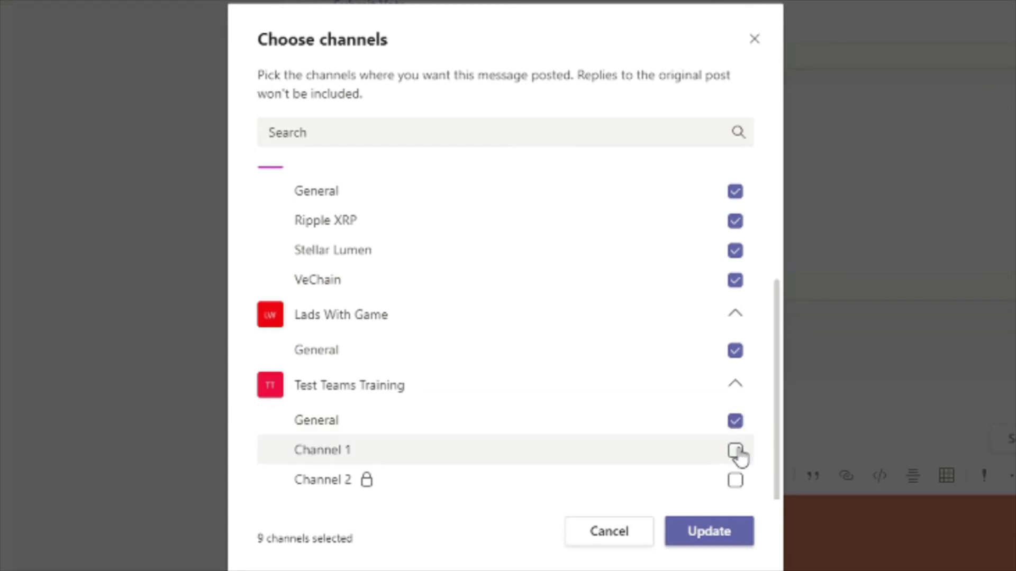
{"action": "left_click", "coordinate": [735, 451]}
{"action": "left_click", "coordinate": [736, 480]}
{"action": "scroll", "coordinate": [614, 429], "scroll_direction": "up", "scroll_amount": 3}
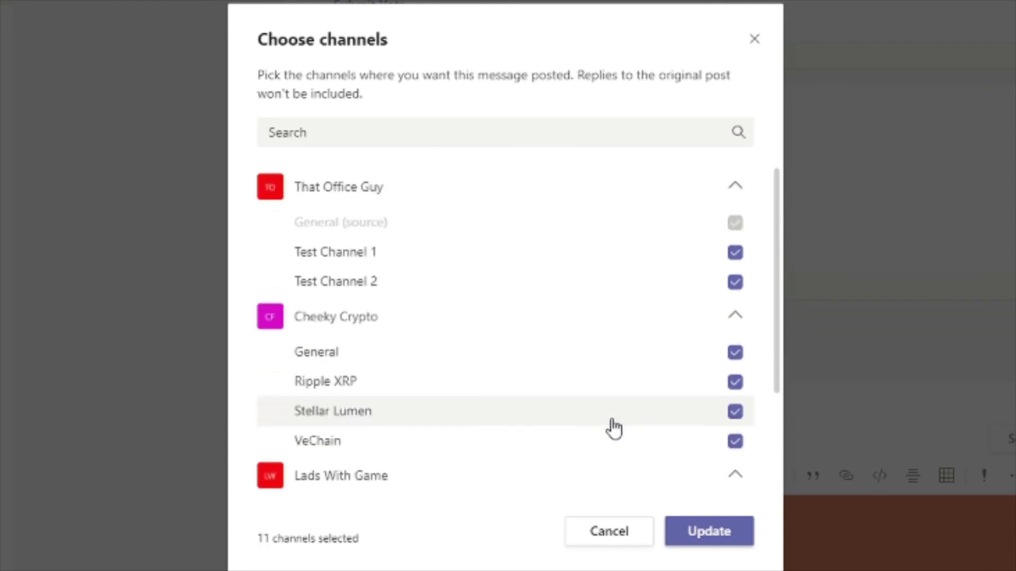
{"action": "left_click", "coordinate": [719, 538]}
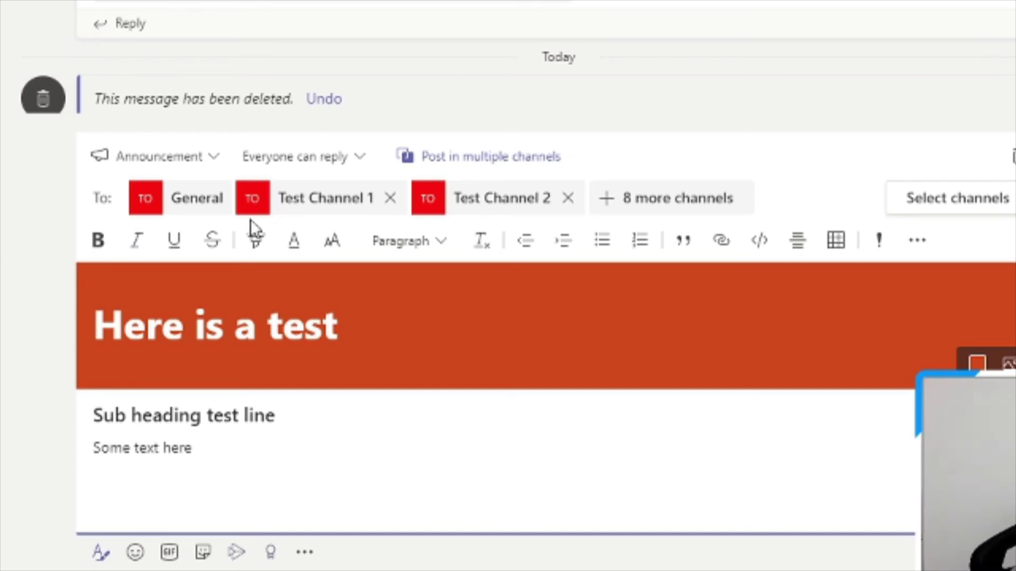
Restrict replies to "You and moderators can reply" and mark the announcement as important
{"action": "left_click", "coordinate": [358, 159]}
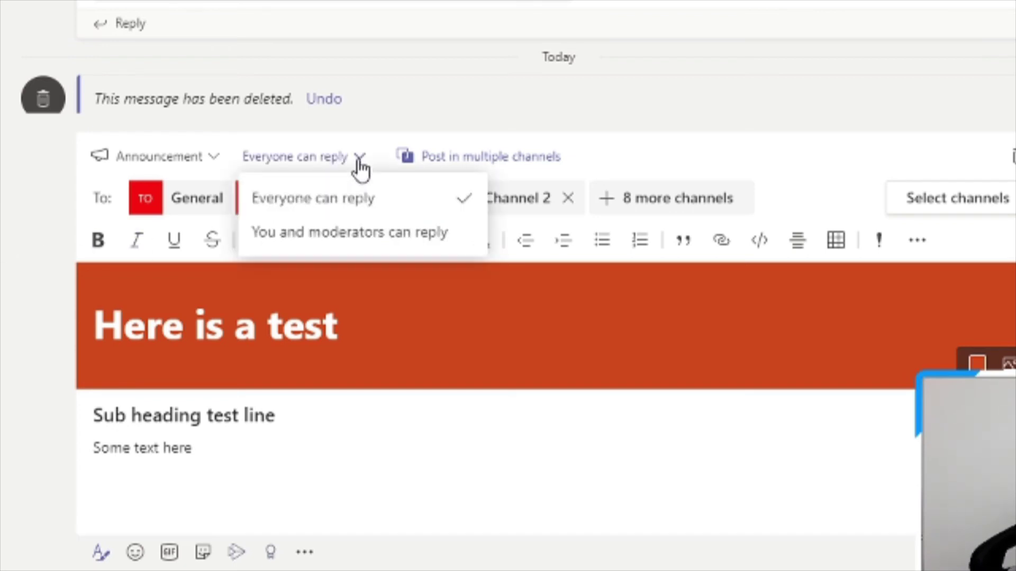
{"action": "left_click", "coordinate": [356, 229]}
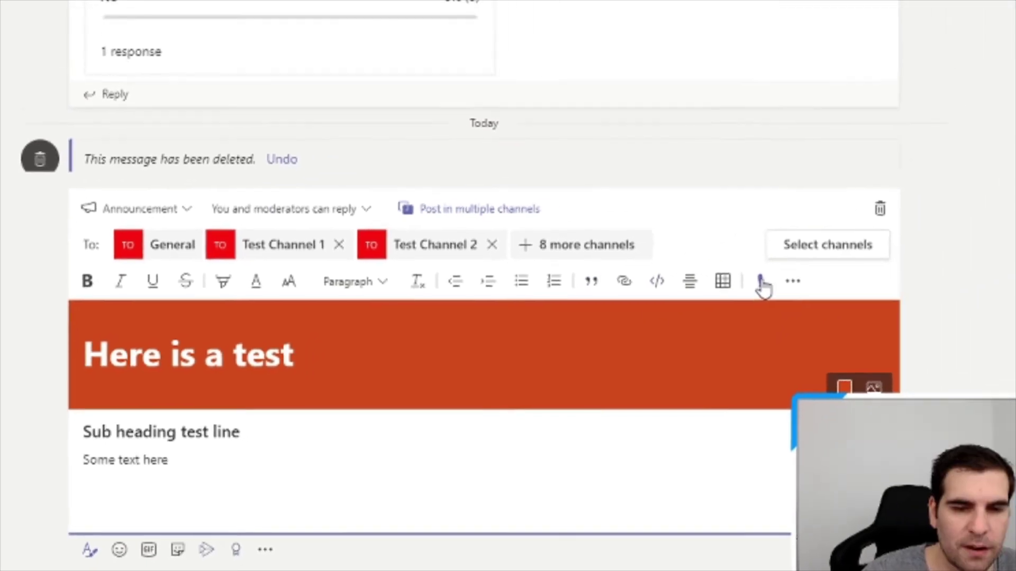
{"action": "left_click", "coordinate": [878, 240]}
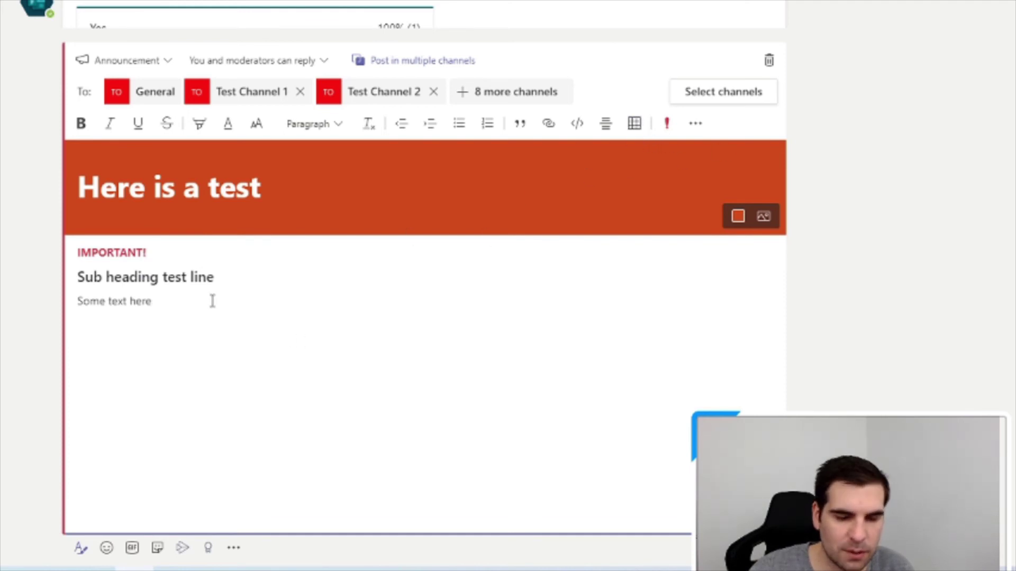
Insert a table with three columns and four rows below "Some text here" and post the announcement
{"action": "key", "text": "Return"}
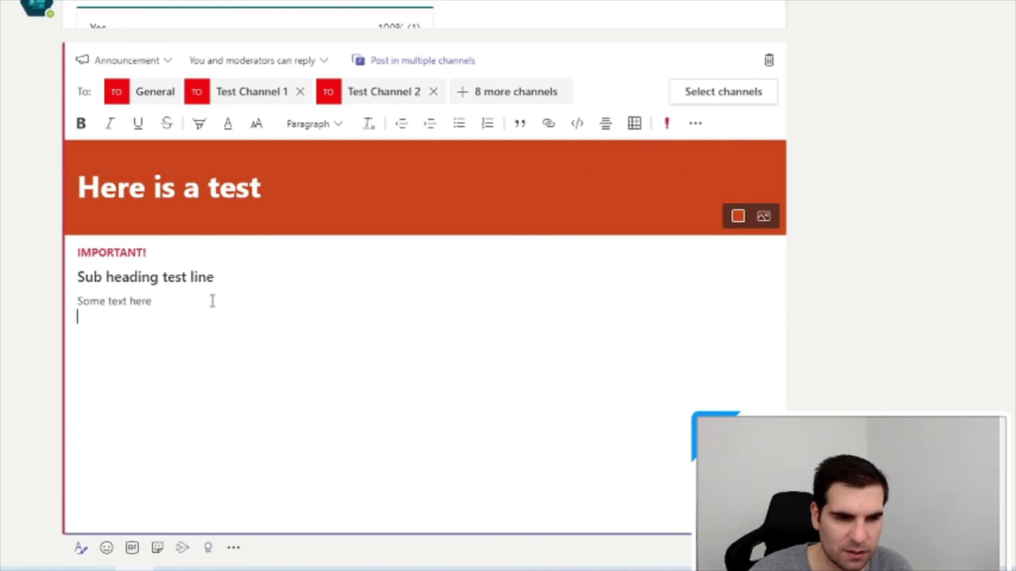
{"action": "left_click", "coordinate": [634, 123]}
{"action": "left_click", "coordinate": [625, 239]}
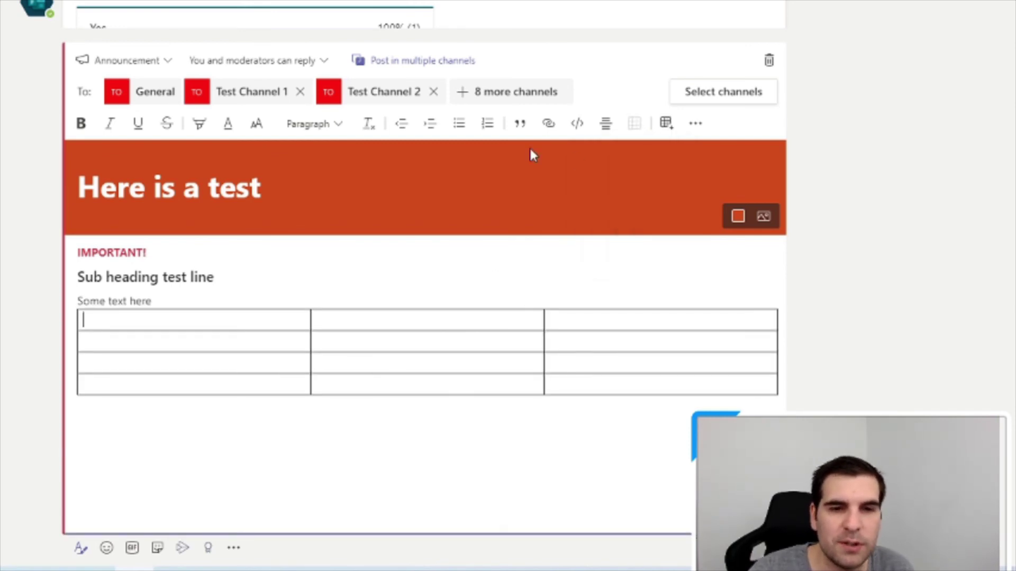
{"action": "left_click", "coordinate": [696, 123]}
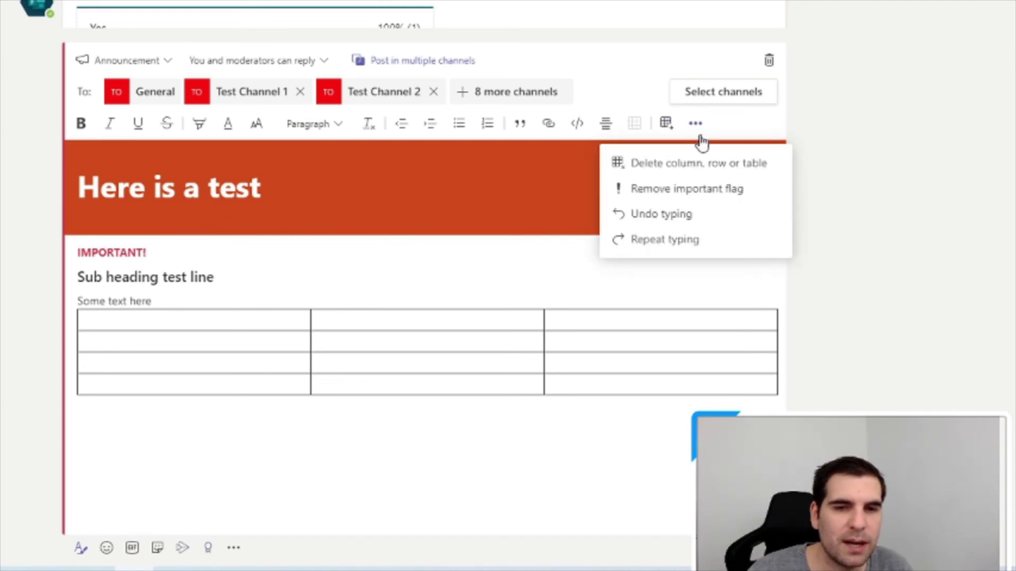
{"action": "left_click", "coordinate": [223, 300]}
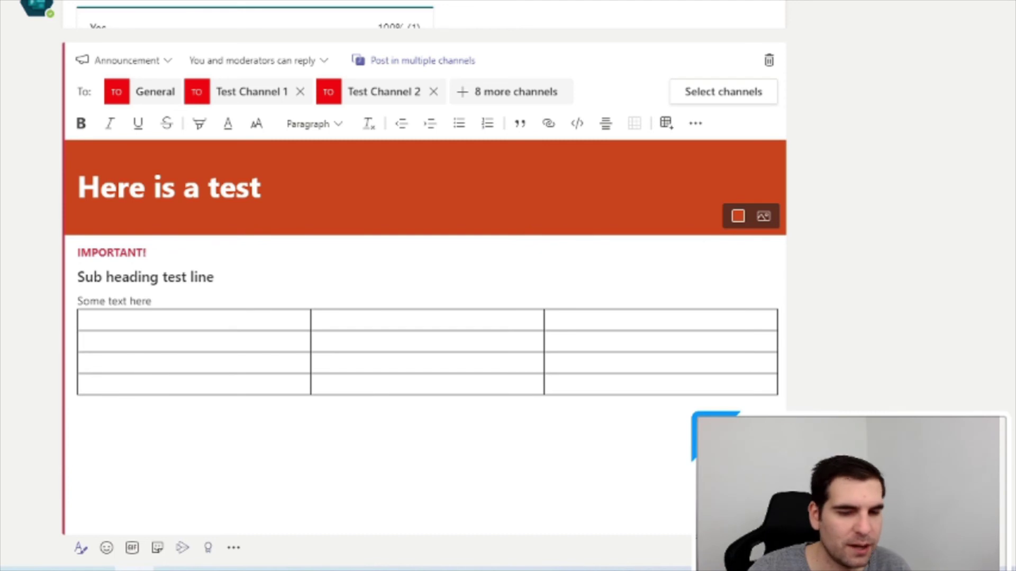
{"action": "key", "text": "ctrl+Return"}
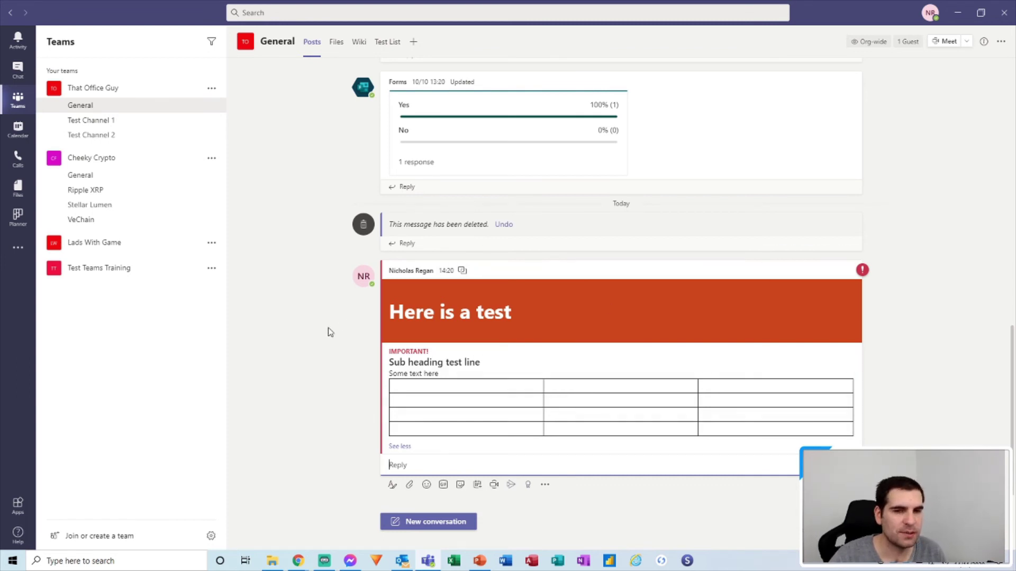
Examine the posted announcement's headline, table and reply field in That Office Guy's General channel
{"action": "mouse_move", "coordinate": [679, 369]}
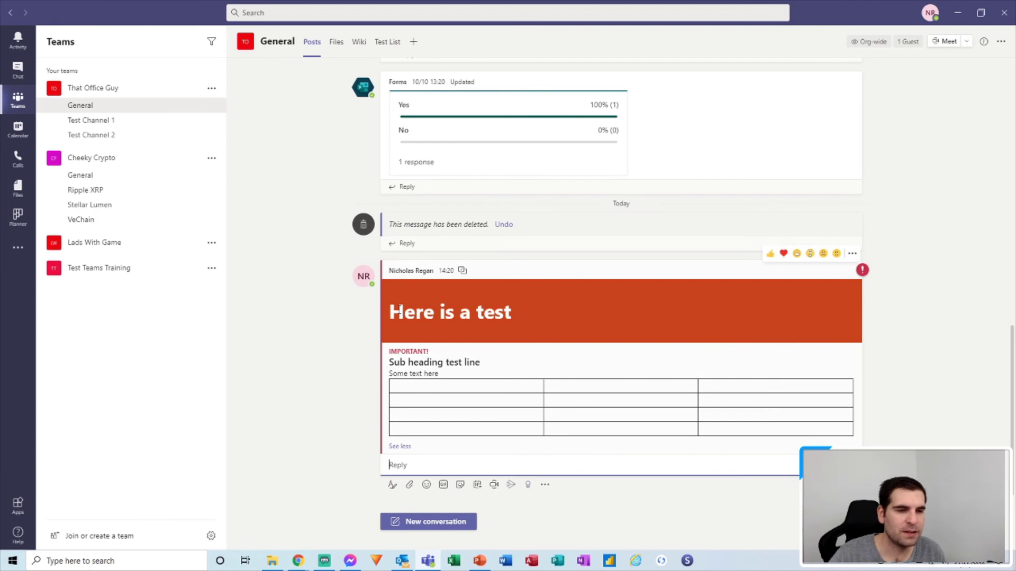
{"action": "left_click_drag", "start_coordinate": [517, 318], "coordinate": [575, 316]}
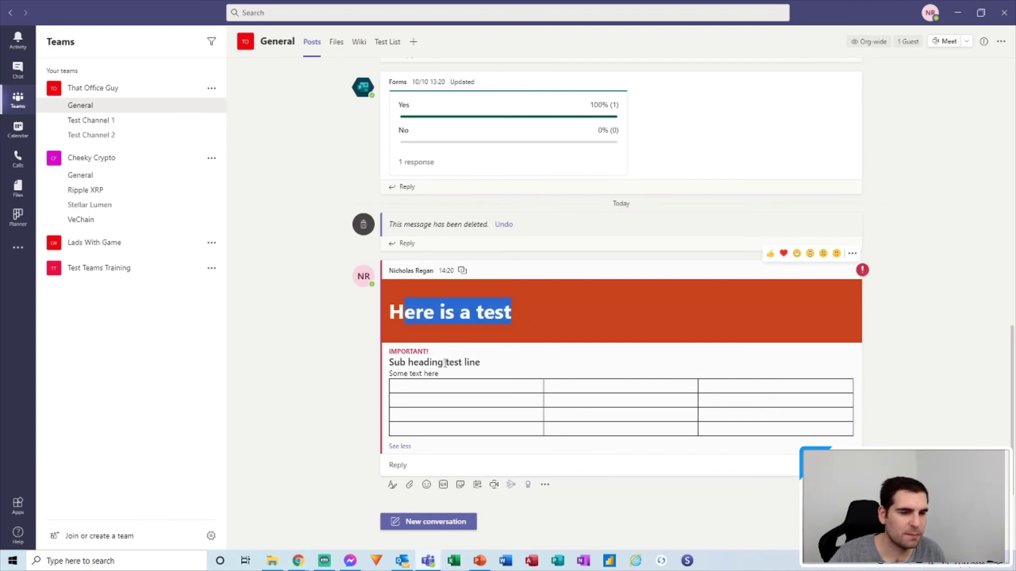
{"action": "left_click_drag", "start_coordinate": [429, 399], "coordinate": [721, 433]}
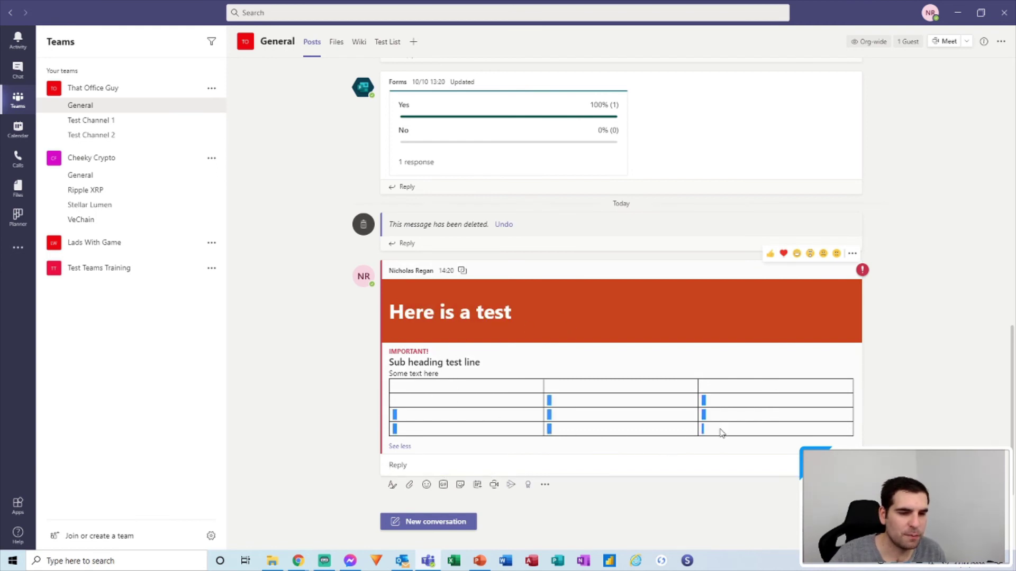
{"action": "left_click", "coordinate": [777, 416]}
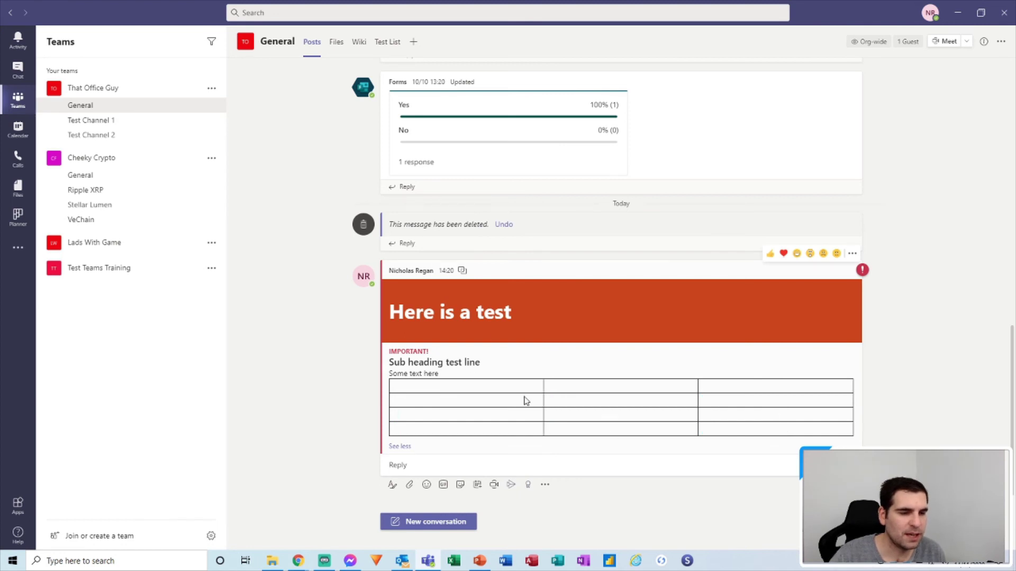
{"action": "left_click", "coordinate": [396, 467]}
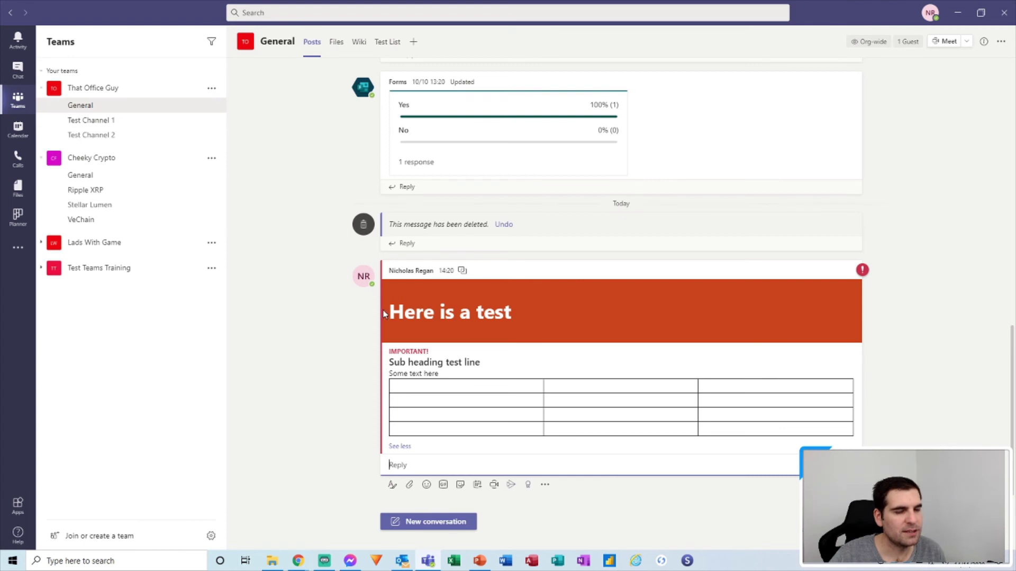
Reply "test" to the announcement in Test Channel 1 of That Office Guy
{"action": "left_click", "coordinate": [106, 121]}
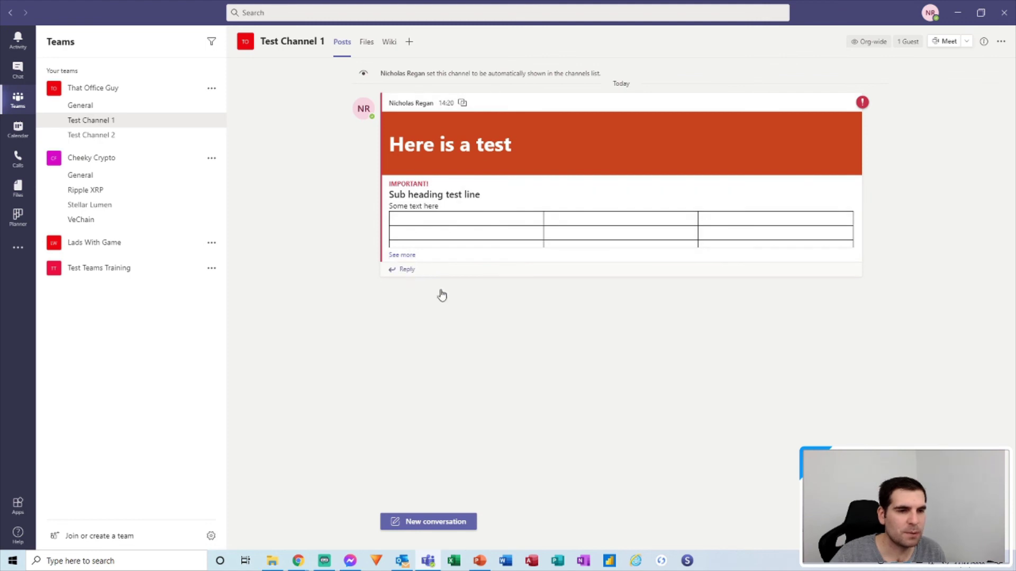
{"action": "left_click", "coordinate": [412, 271]}
{"action": "type", "text": "test"}
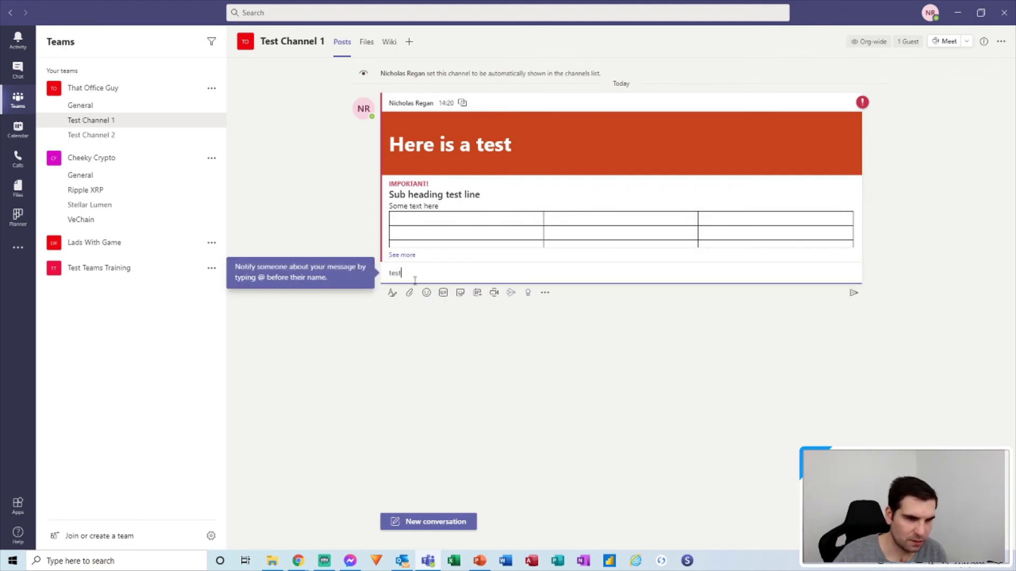
{"action": "left_click", "coordinate": [853, 295]}
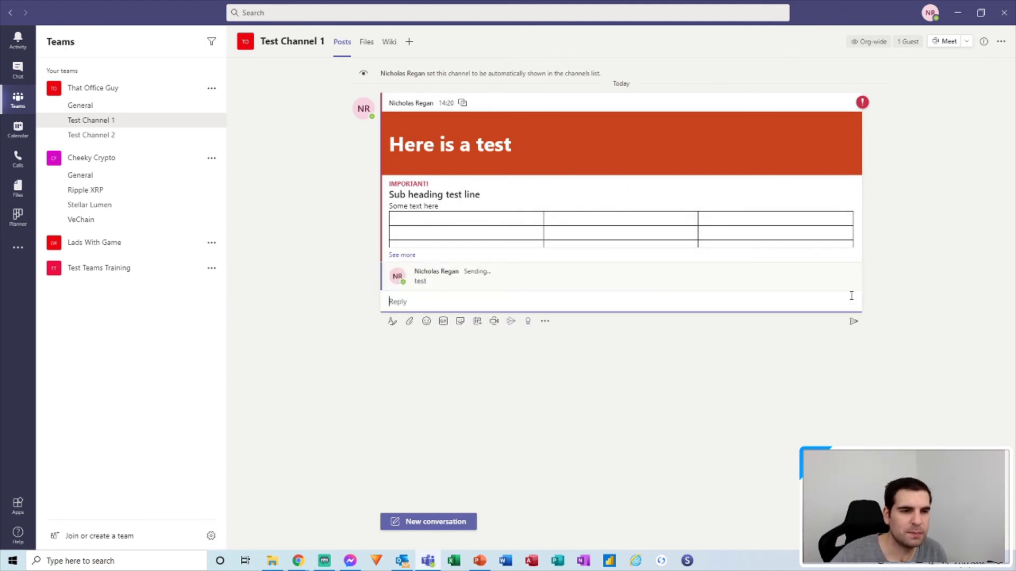
Compare the replies under the announcement in That Office Guy's General, Test Channel 1 and Test Channel 2 channels
{"action": "left_click", "coordinate": [108, 106]}
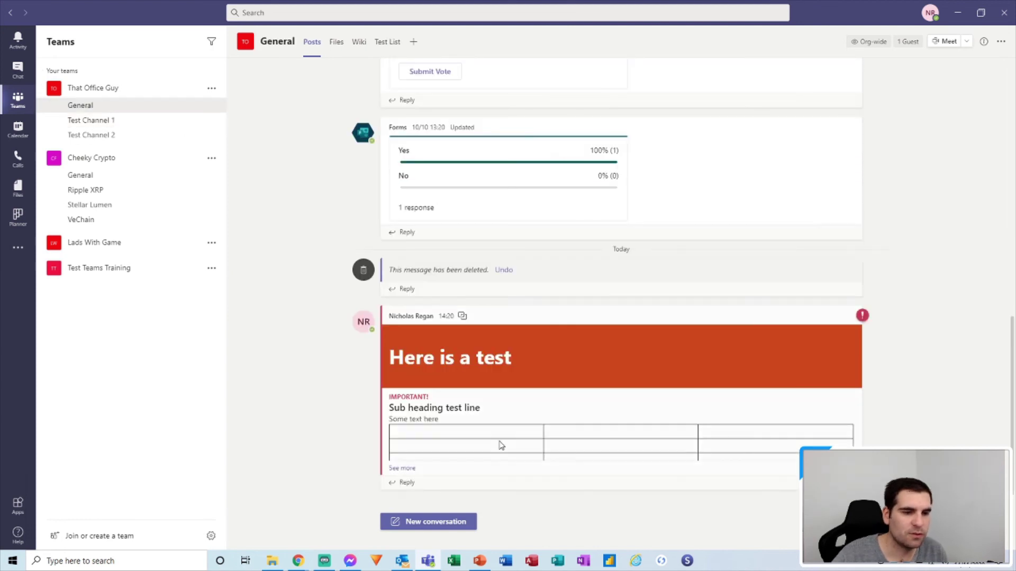
{"action": "left_click", "coordinate": [92, 120]}
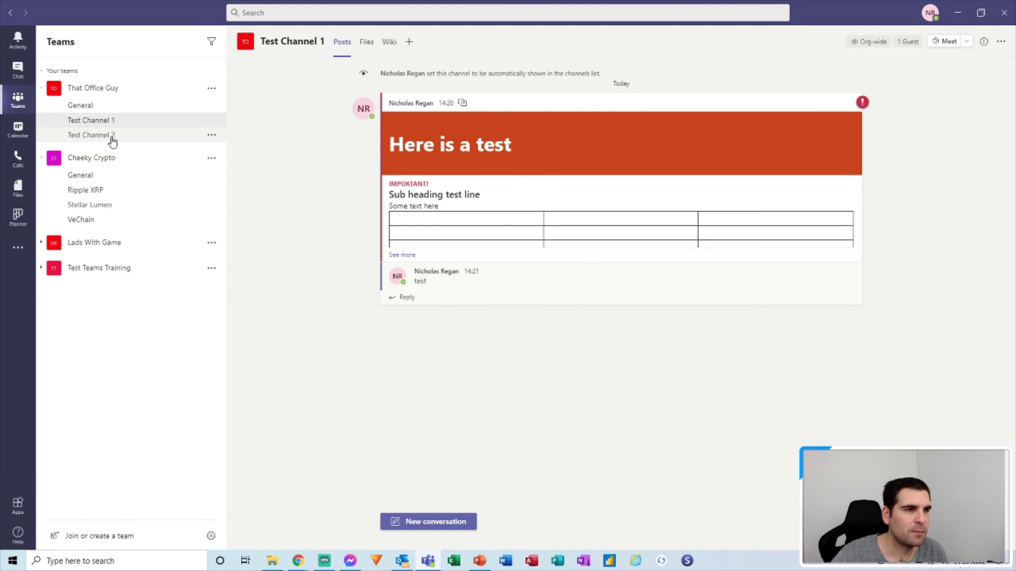
{"action": "left_click", "coordinate": [106, 136]}
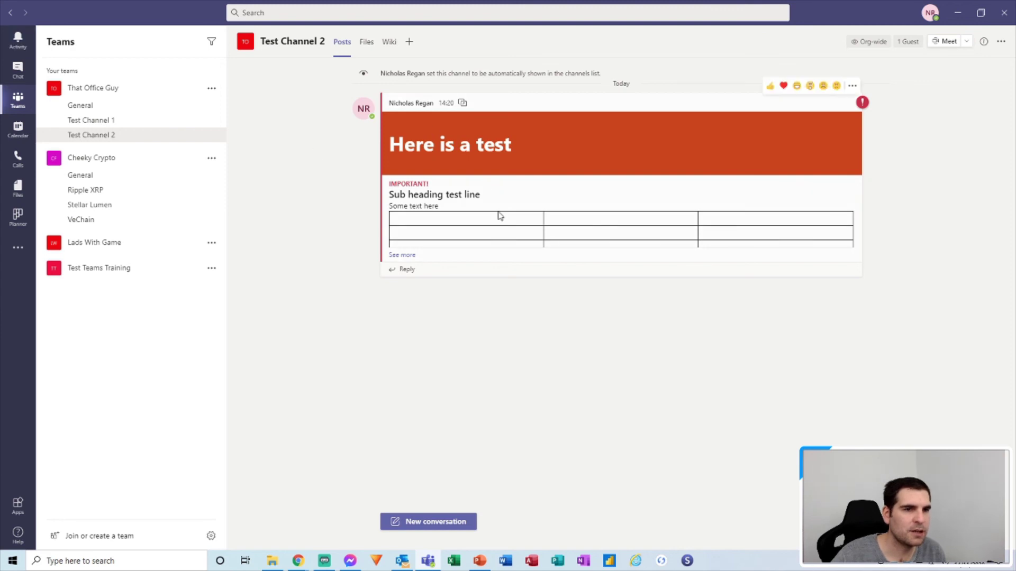
Check the announcement in Cheeky Crypto's General, Ripple XRP, Stellar Lumen and VeChain channels
{"action": "left_click", "coordinate": [96, 176]}
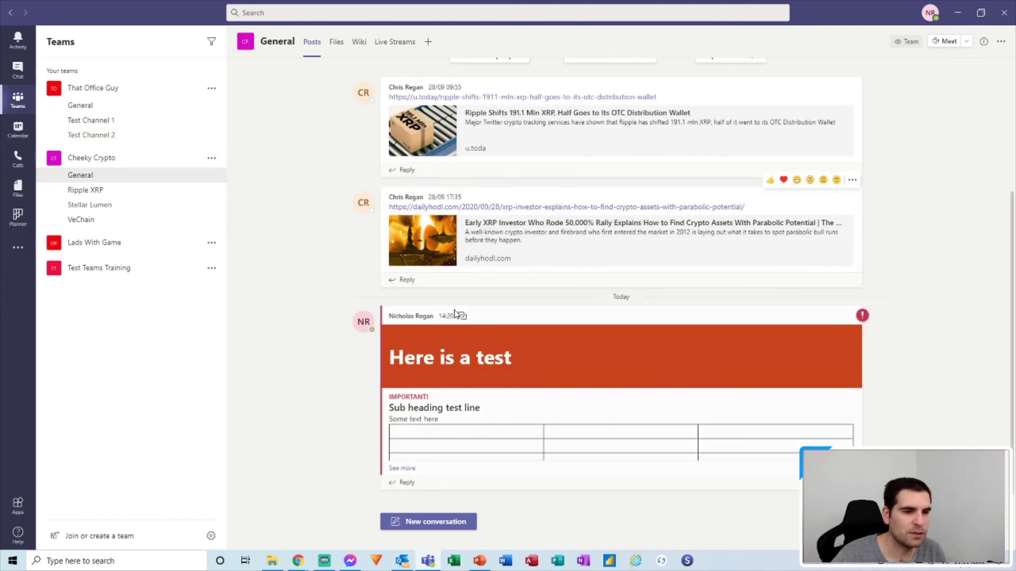
{"action": "mouse_move", "coordinate": [462, 315]}
{"action": "left_click", "coordinate": [96, 190]}
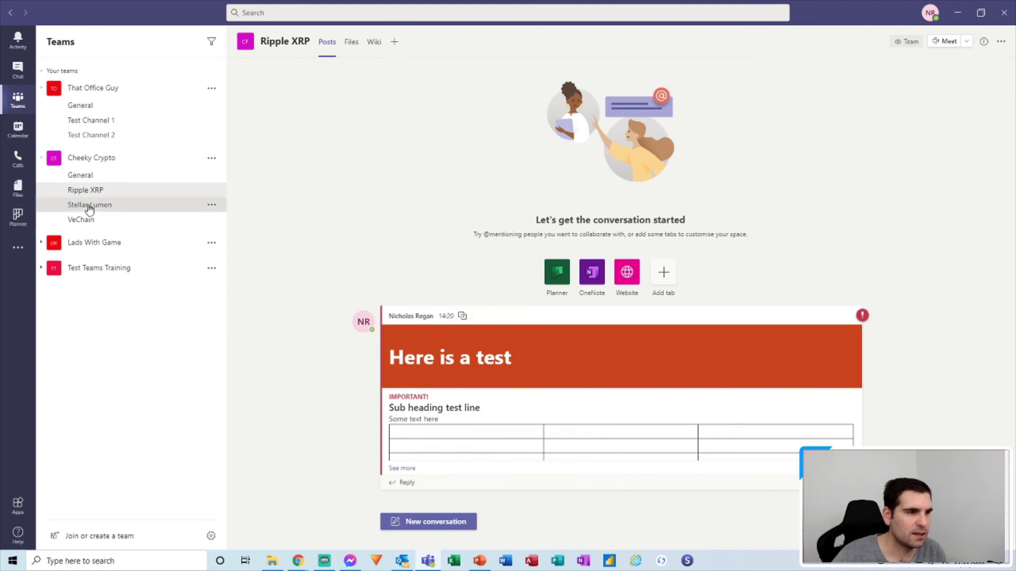
{"action": "left_click", "coordinate": [86, 205]}
{"action": "left_click", "coordinate": [100, 220]}
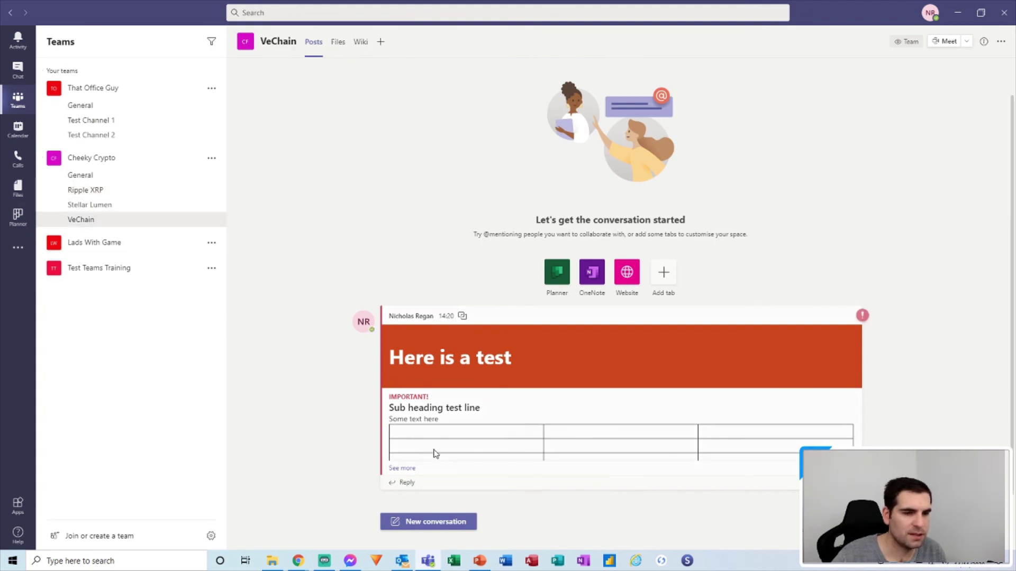
Check the announcement in Test Teams Training's General, Channel 1 and Channel 2, and return to That Office Guy's General channel
{"action": "left_click", "coordinate": [117, 275]}
{"action": "left_click", "coordinate": [74, 285]}
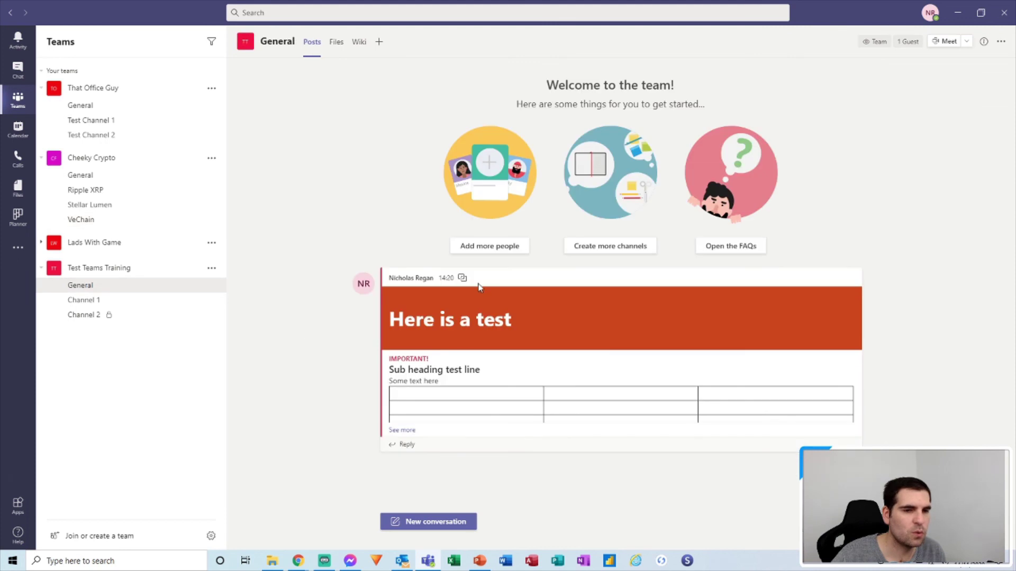
{"action": "left_click", "coordinate": [84, 300]}
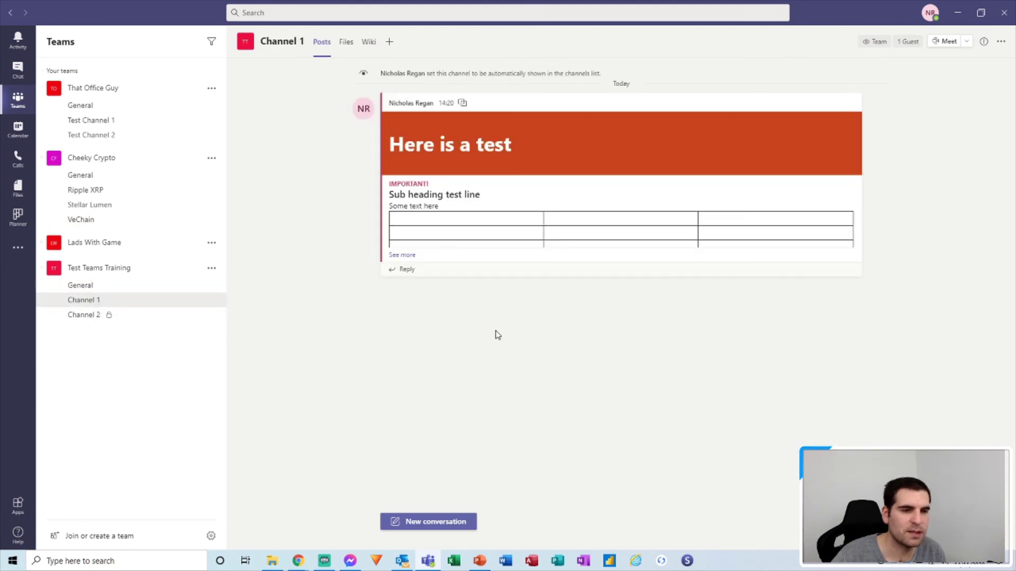
{"action": "left_click", "coordinate": [77, 317]}
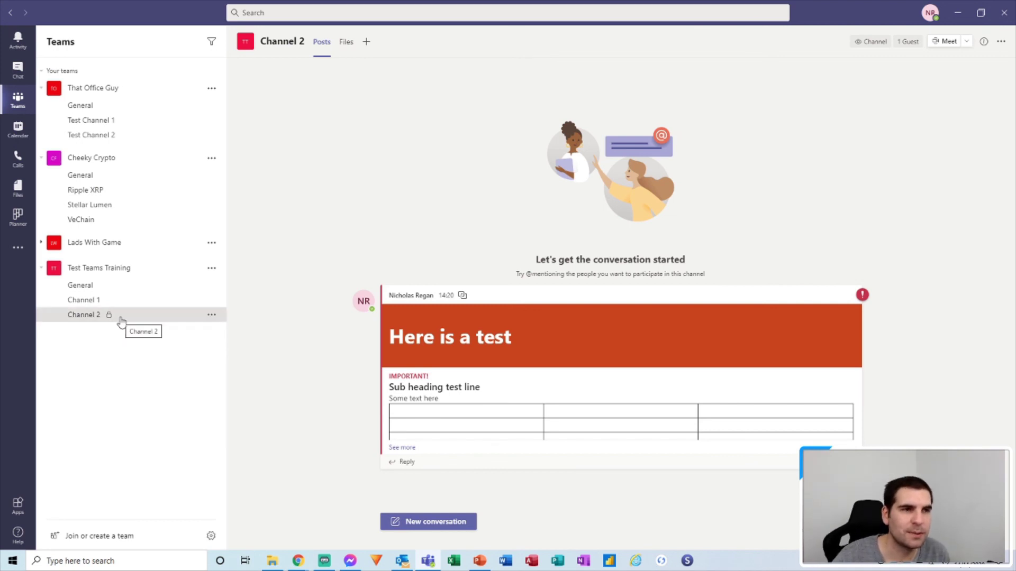
{"action": "left_click", "coordinate": [94, 106]}
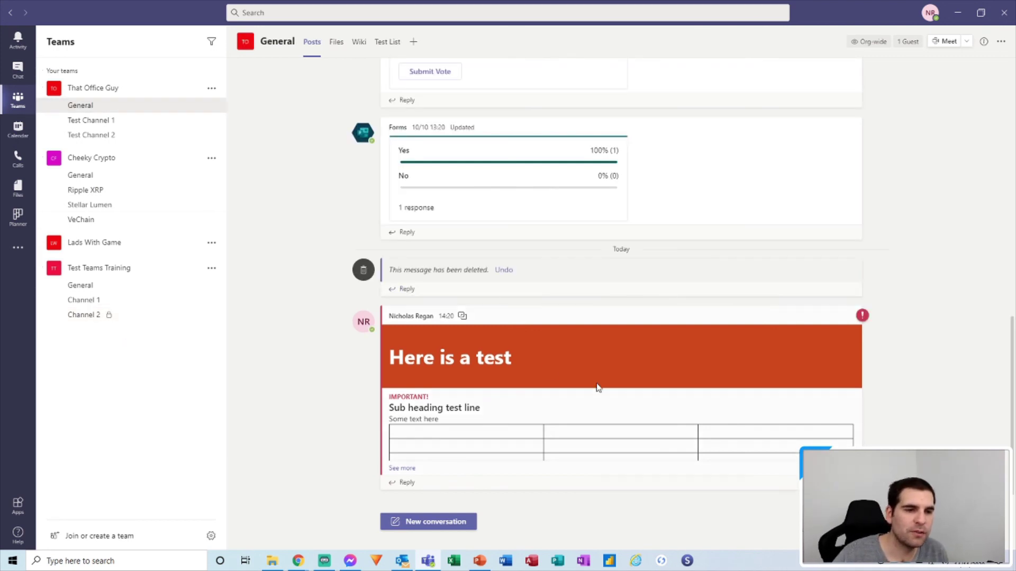